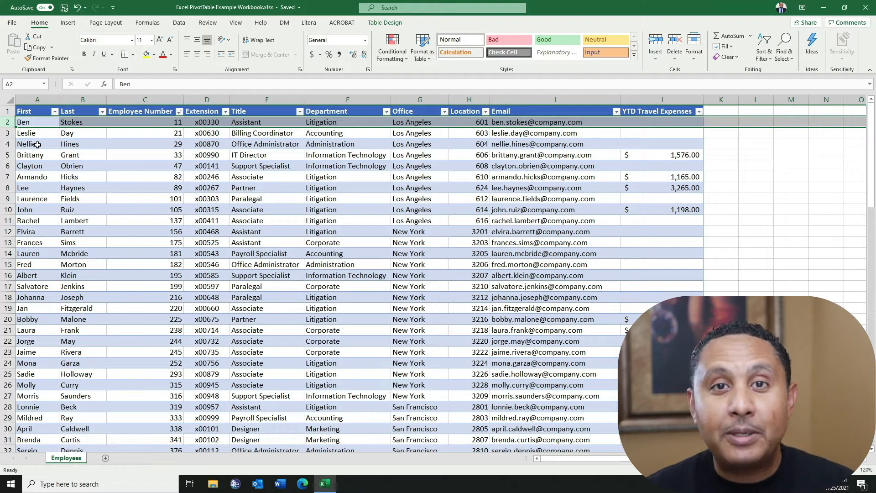
Step: Examine the employee table's rows and column headings
left_click(6, 133)
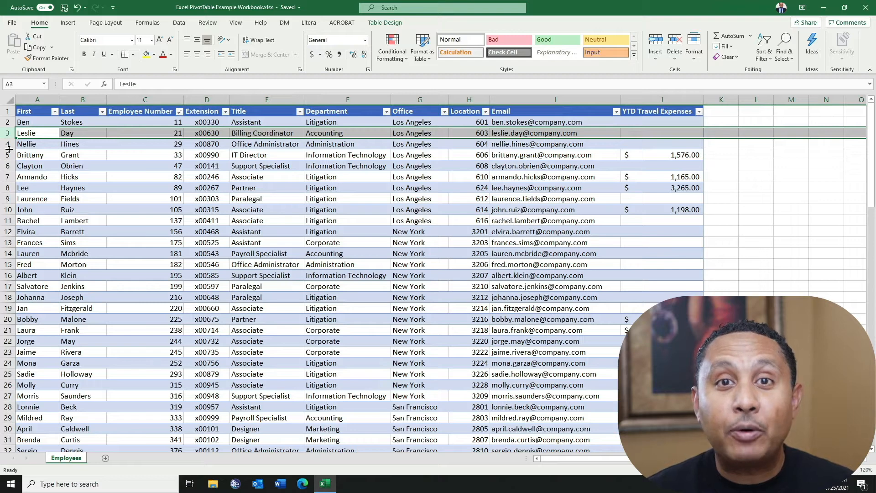
left_click(41, 100)
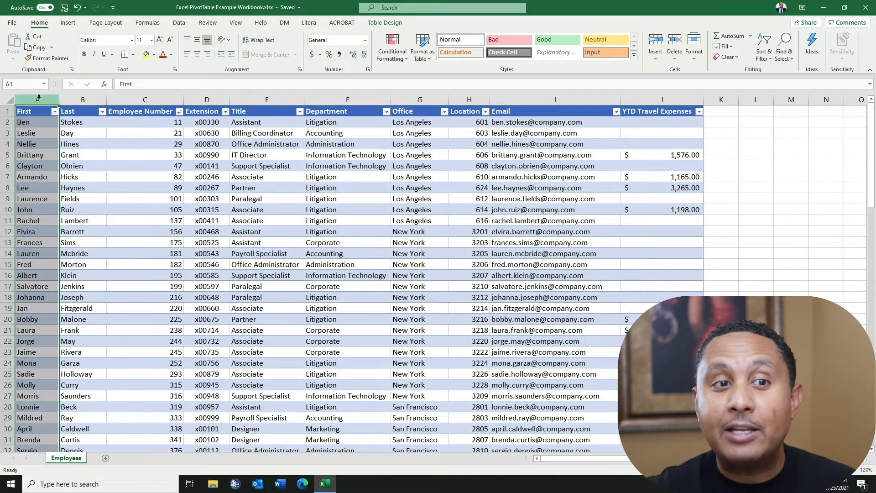
left_click(84, 99)
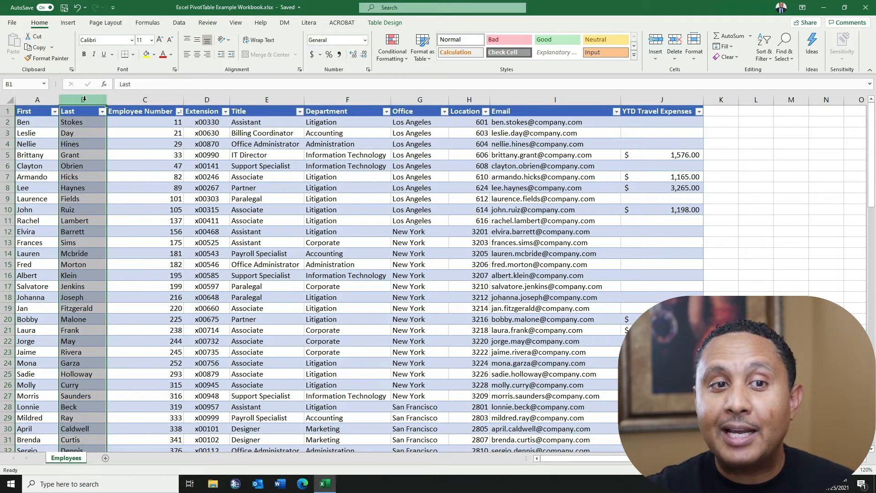
left_click(143, 99)
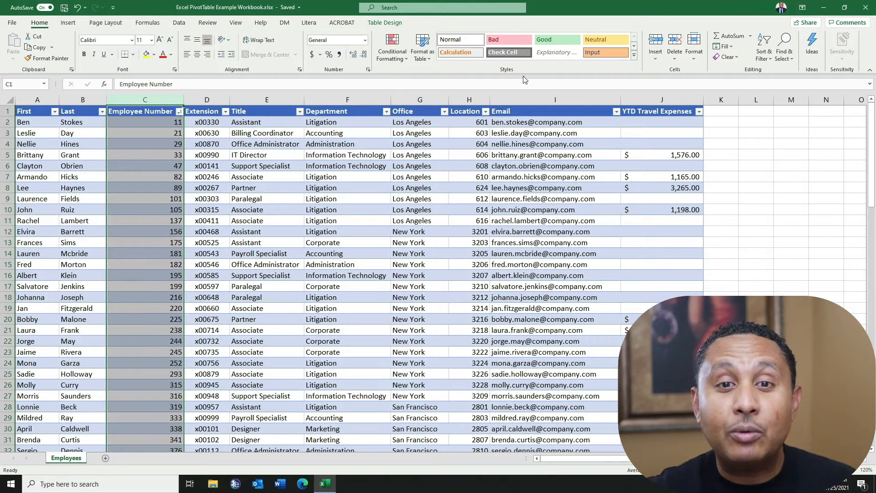
left_click(421, 98)
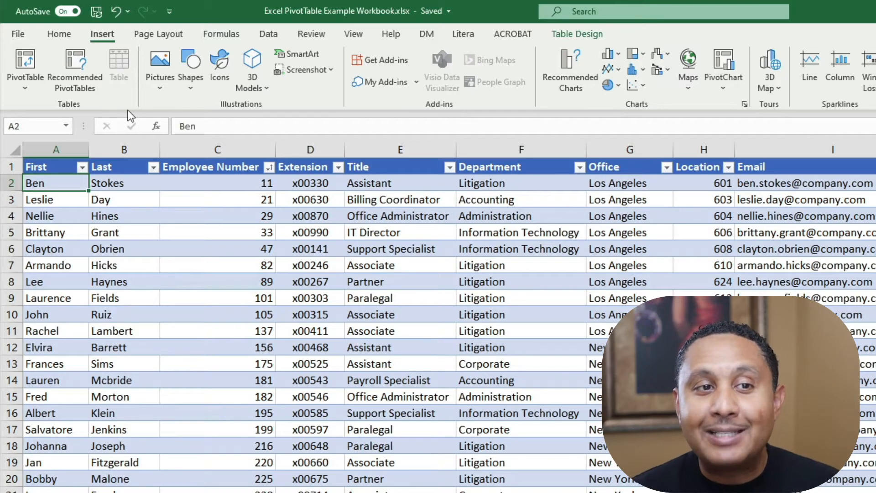
Step: Insert a PivotTable from Table1 onto a new worksheet
left_click(28, 59)
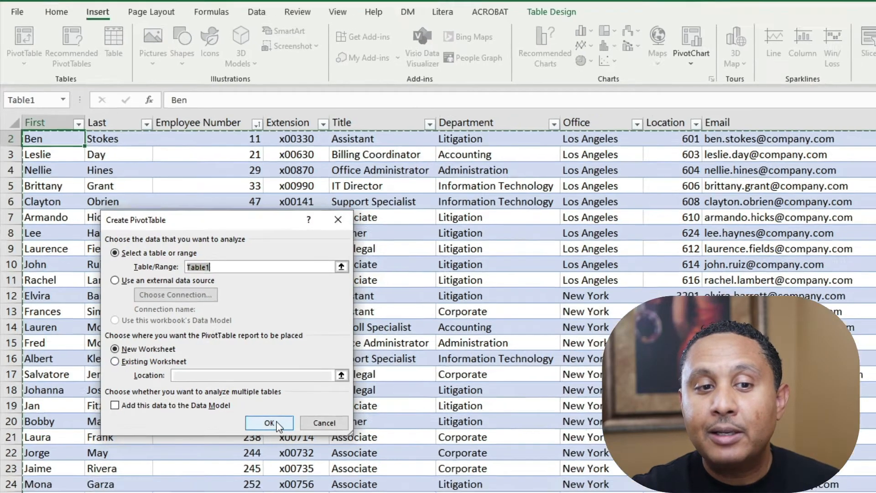
left_click(277, 424)
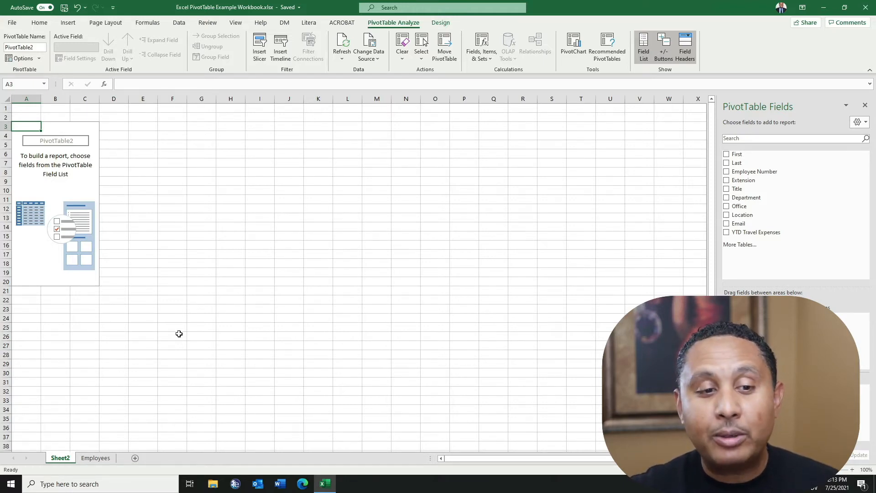
Step: Rename the new PivotTable sheet as Pivot
right_click(61, 462)
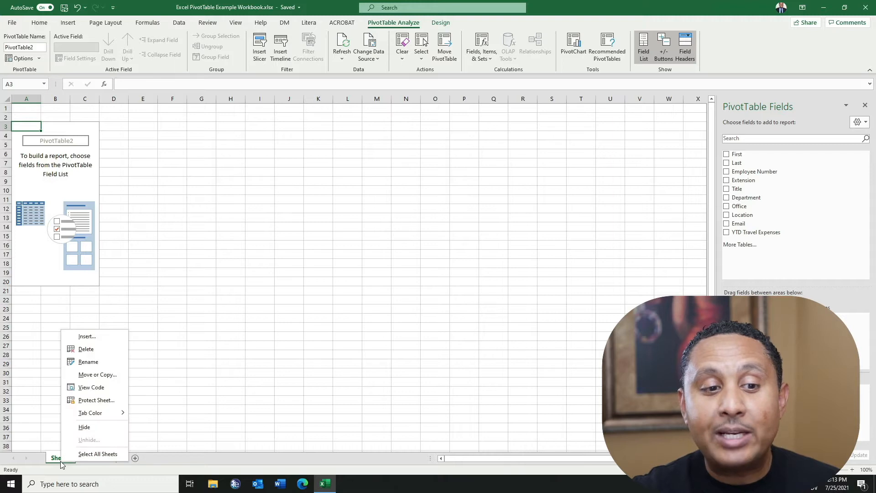
left_click(93, 361)
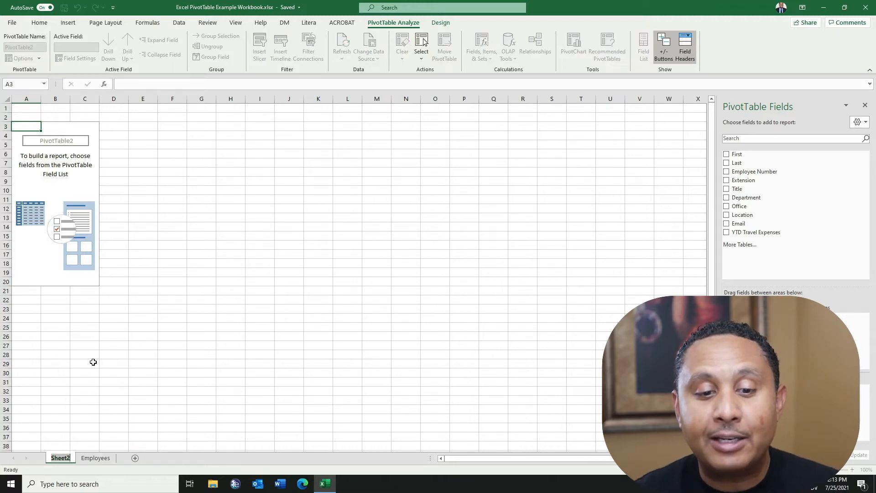
type("Pivot")
key("Return")
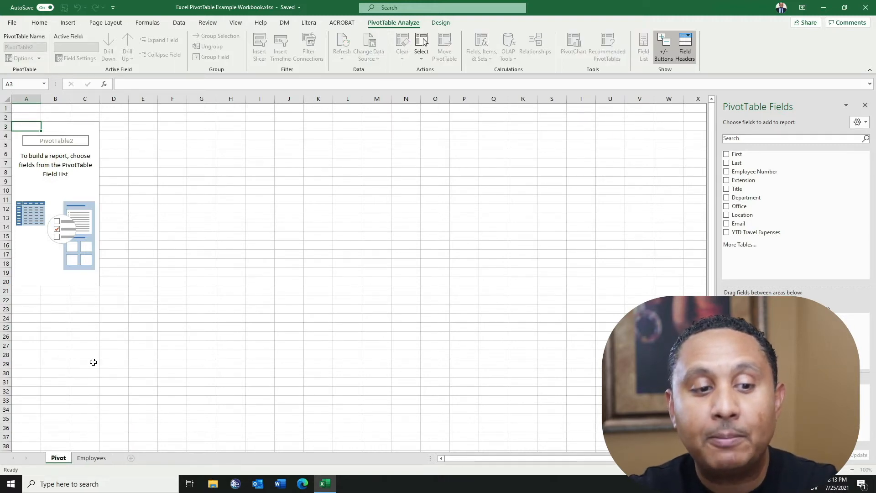
Step: Set the Pivot sheet's tab colour to a green theme shade
right_click(62, 462)
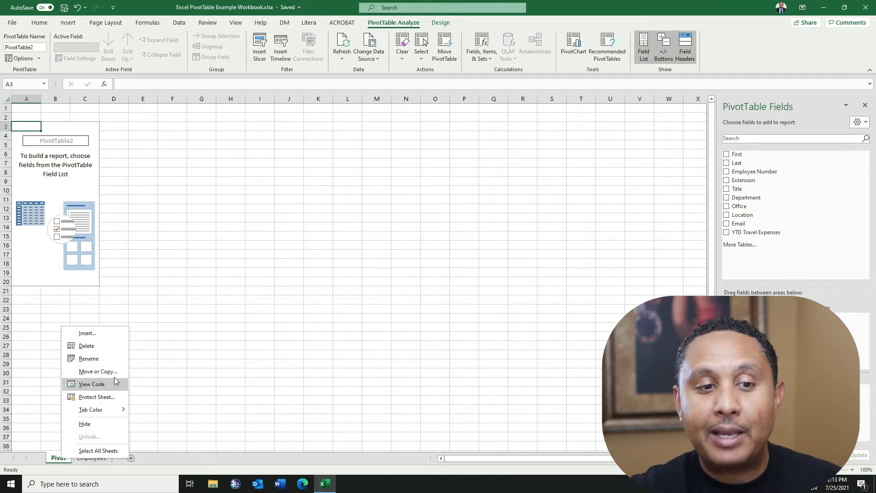
mouse_move(113, 409)
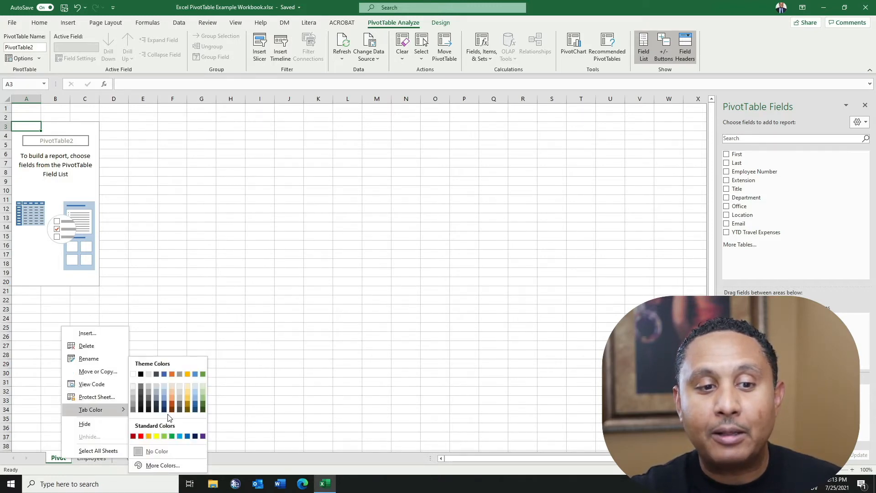
left_click(202, 393)
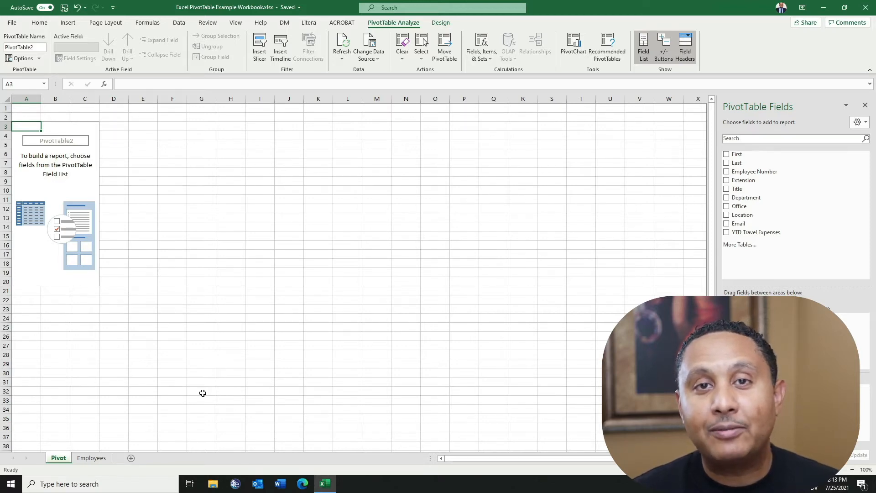
Step: Select inside and outside the PivotTable placeholder to show and hide the field list
left_click(22, 157)
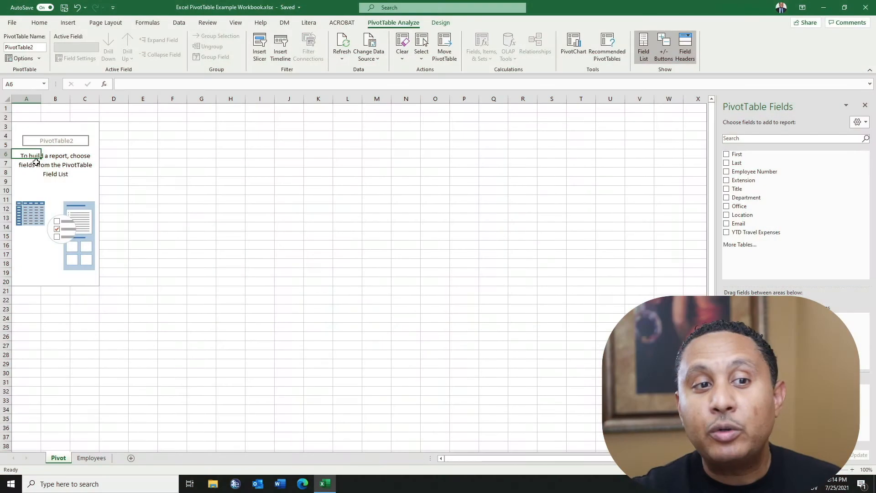
left_click(36, 162)
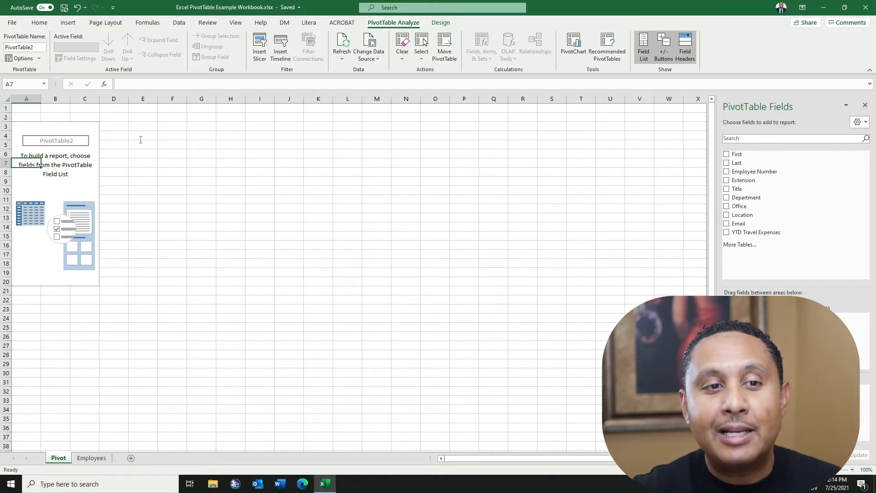
left_click(145, 170)
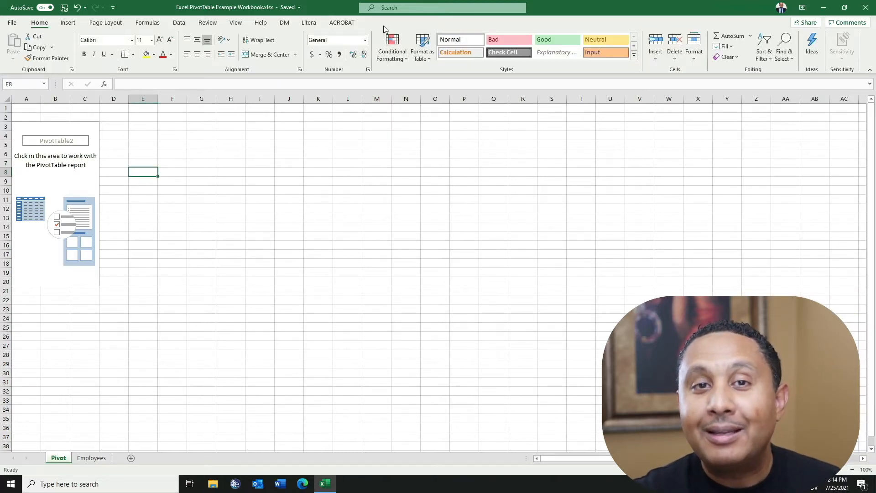
left_click(18, 165)
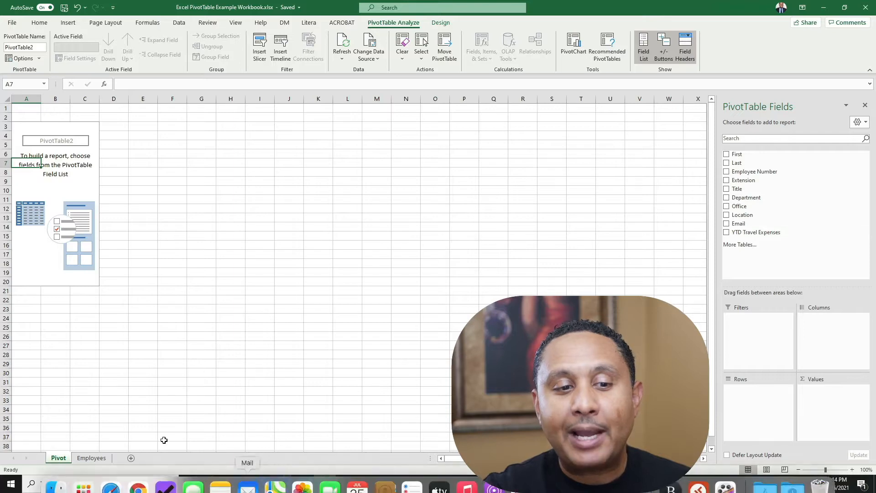
Step: Compare the Employees sheet with the empty PivotTable and review the Department filter values
left_click(92, 458)
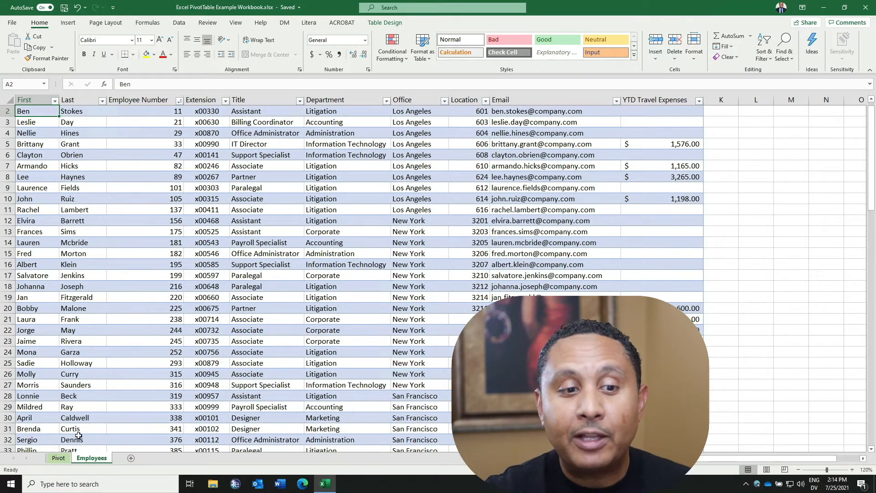
left_click(66, 458)
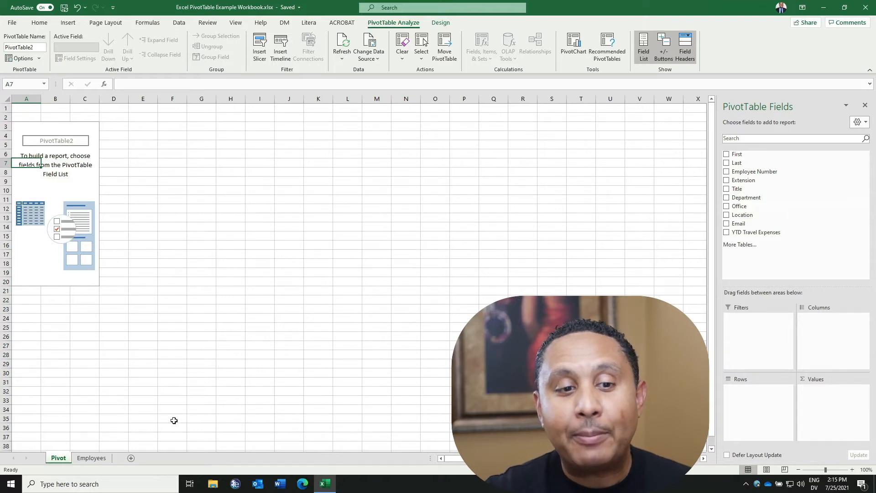
left_click(94, 458)
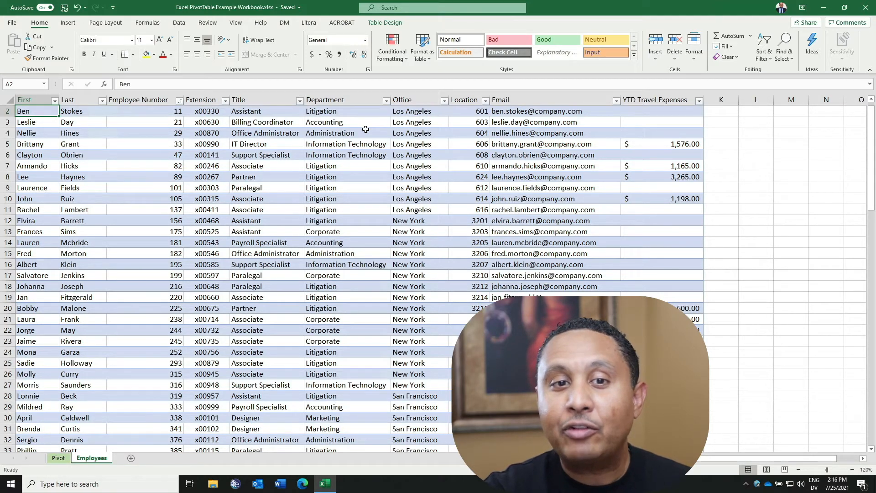
left_click(386, 101)
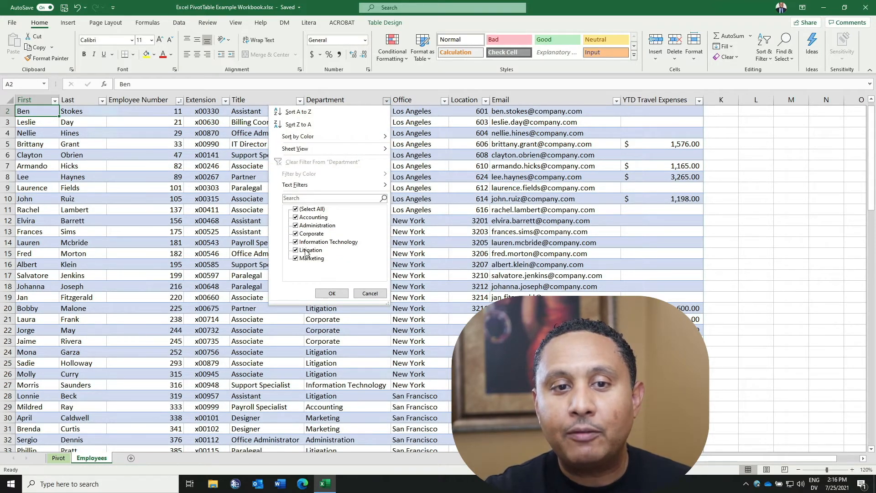
left_click(369, 293)
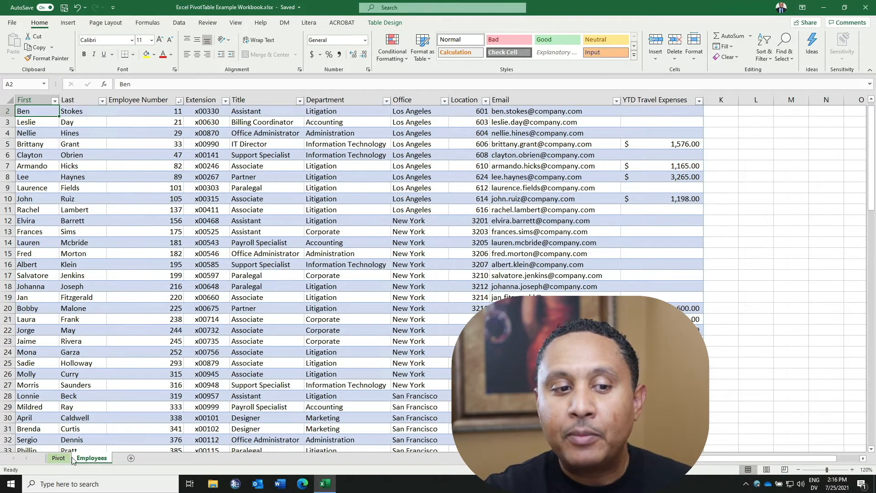
left_click(57, 458)
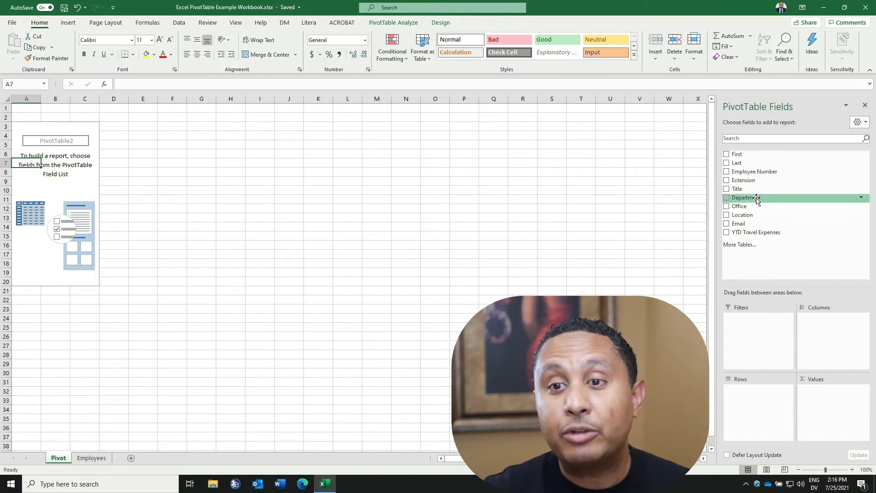
Step: Add the Department field to the PivotTable's Rows area
left_click_drag(756, 199, 749, 402)
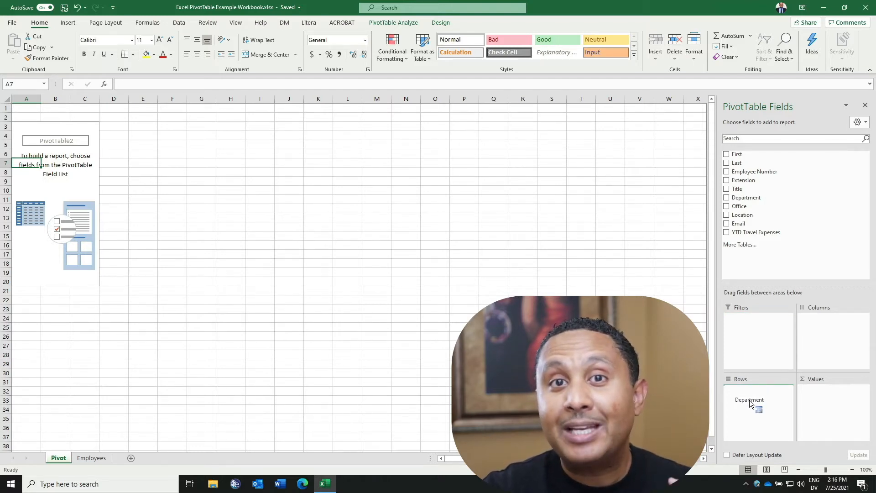
left_click_drag(750, 403, 750, 403)
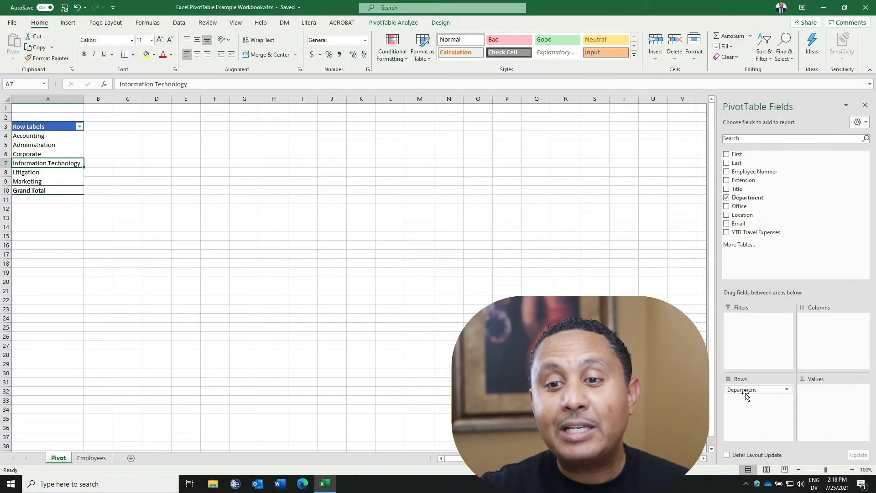
Step: Move the Department field to the Columns area and back to Rows
left_click_drag(746, 395, 820, 333)
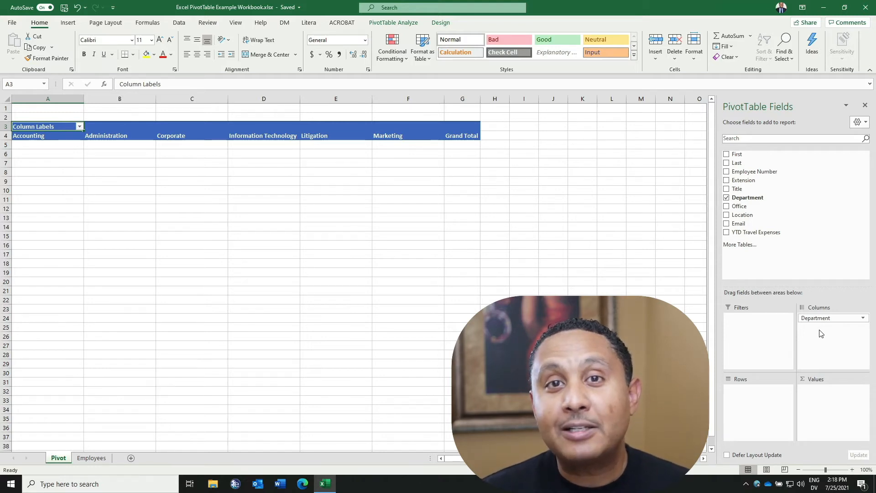
left_click_drag(821, 318, 756, 406)
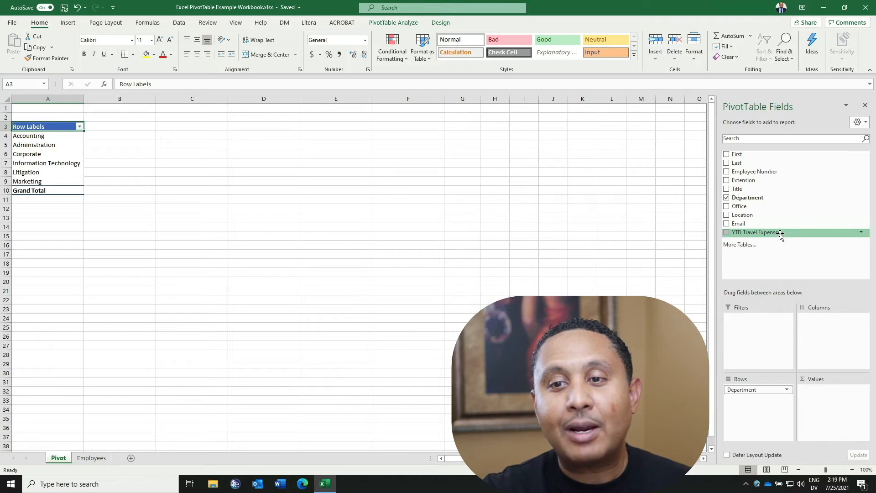
Step: Add the YTD Travel Expenses field to the Values area
left_click_drag(780, 234, 819, 403)
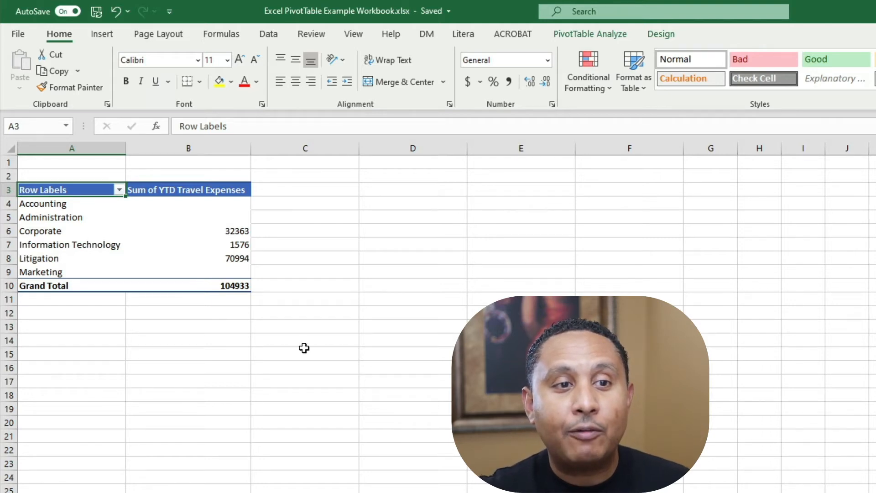
left_click(57, 234)
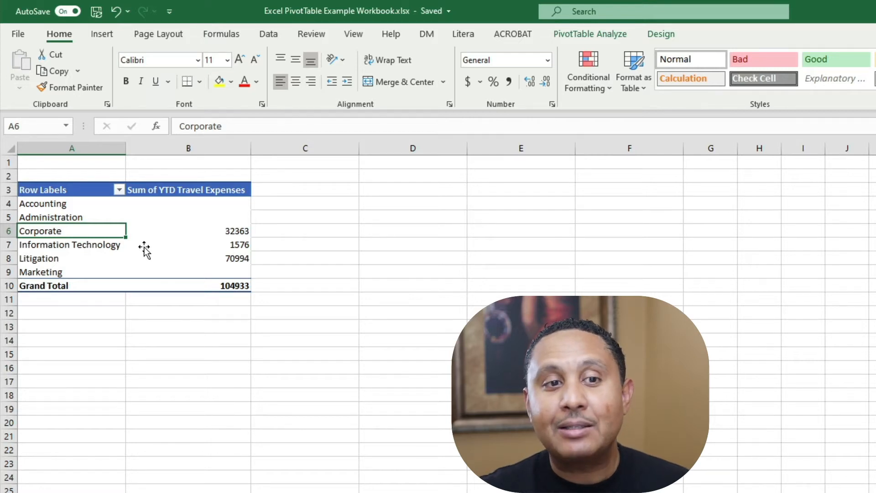
mouse_move(242, 290)
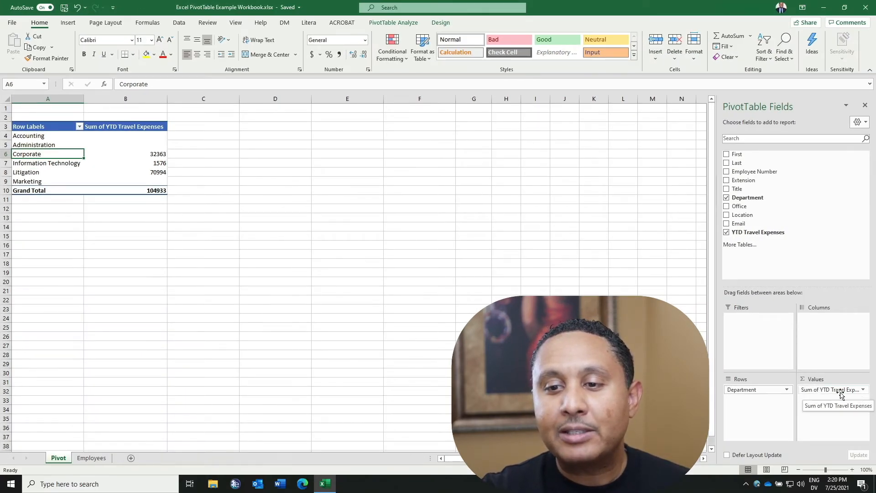
Step: Format the Sum of YTD Travel Expenses values as Accounting with 2 decimal places and the $ symbol
left_click(863, 390)
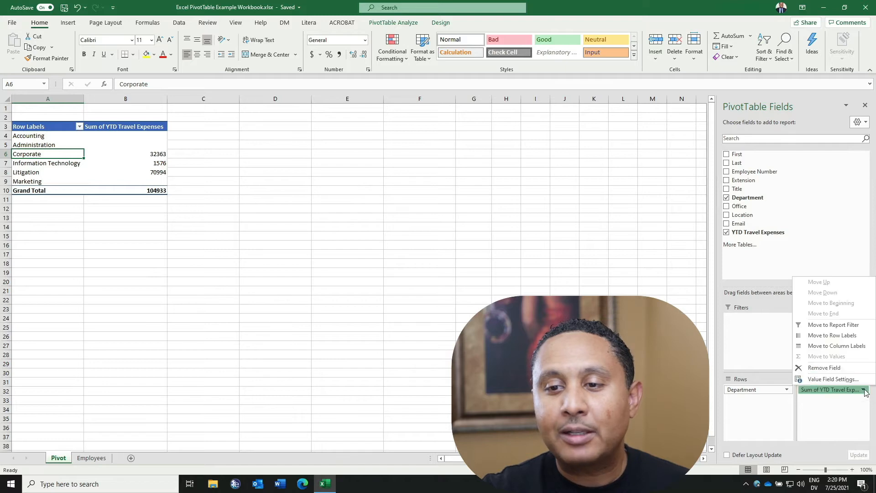
left_click(849, 379)
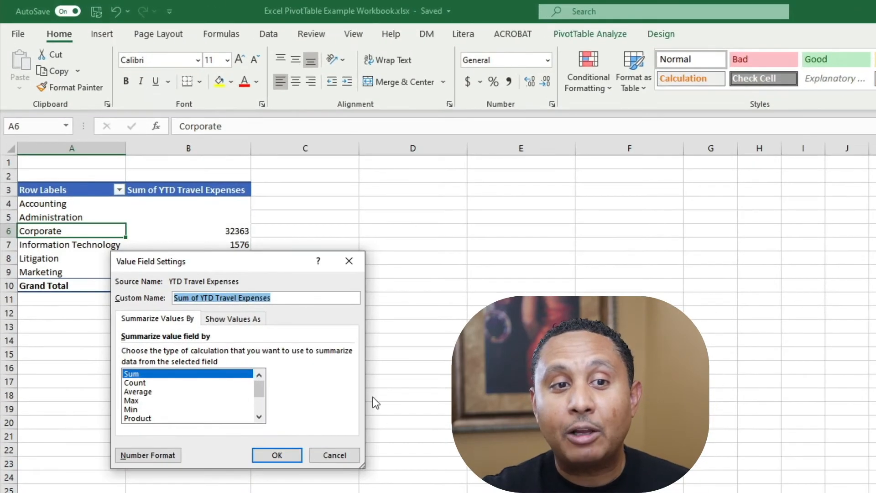
left_click_drag(259, 262, 425, 233)
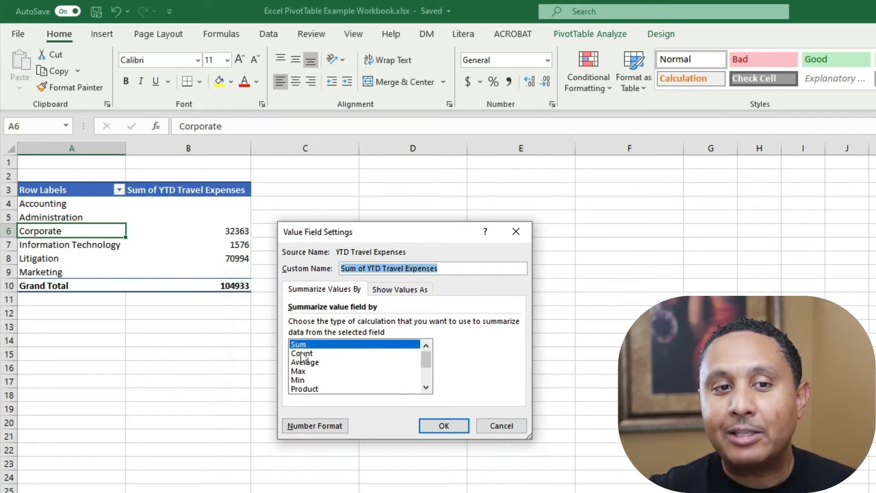
left_click(326, 431)
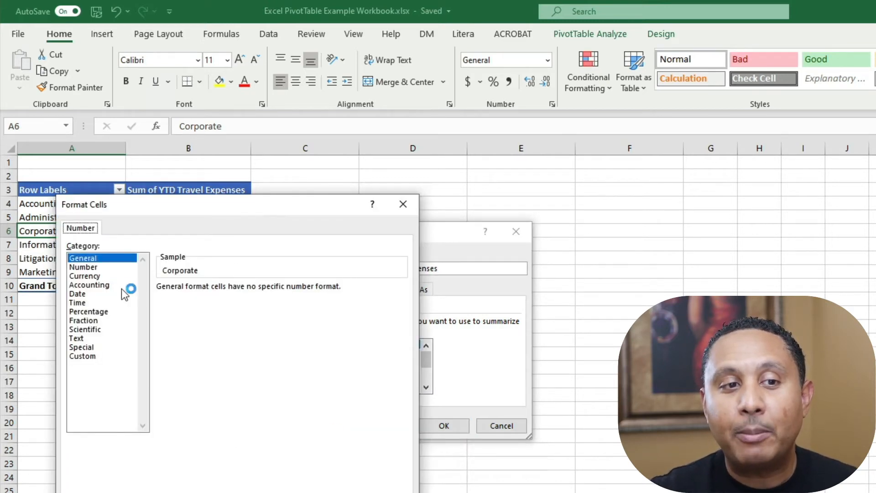
left_click(97, 286)
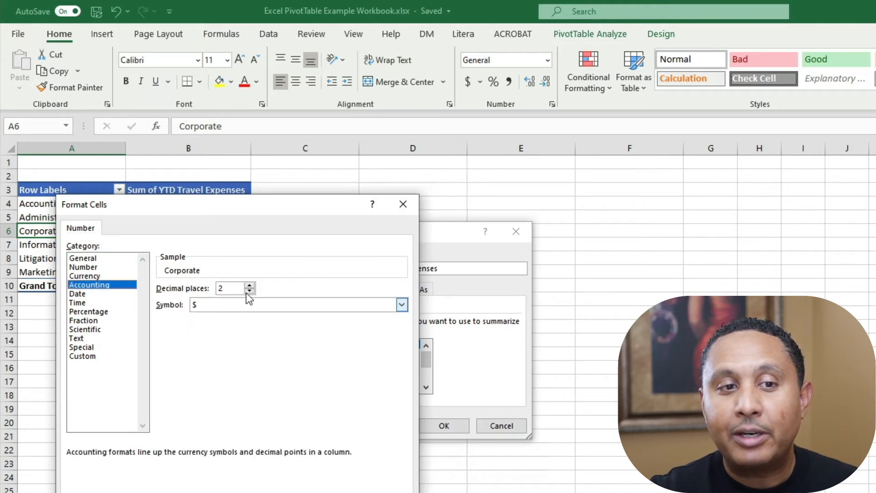
key("Return")
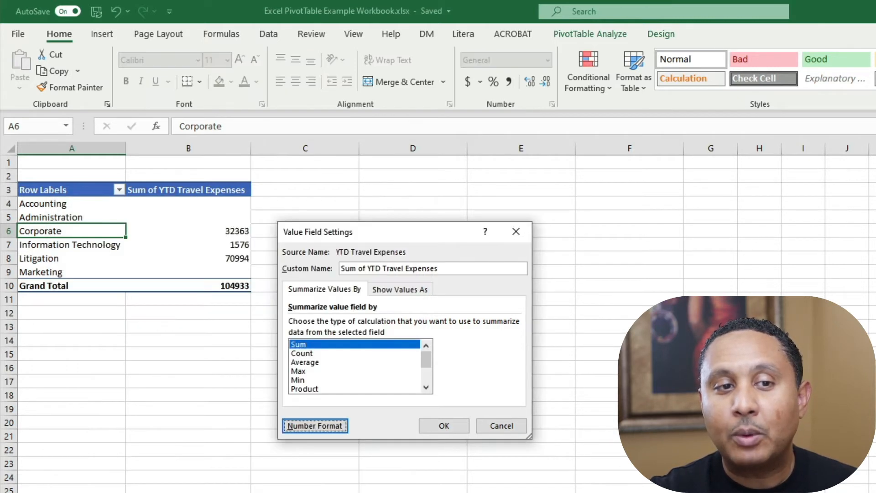
left_click(437, 426)
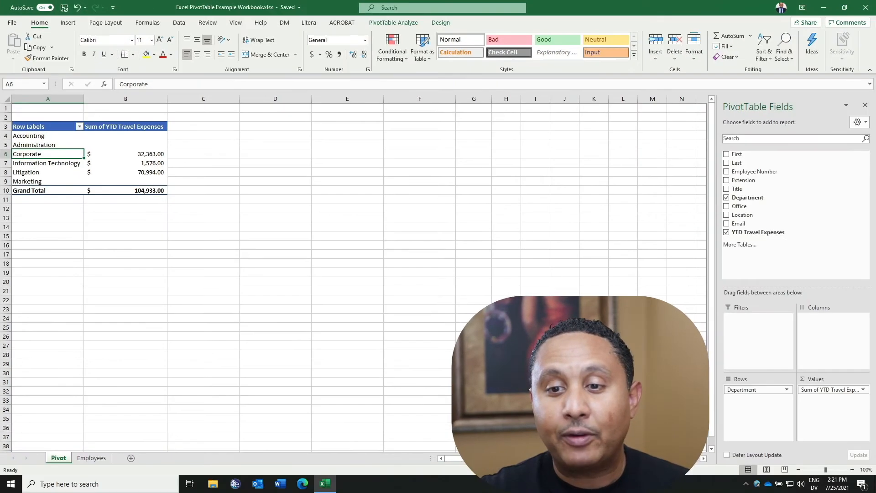
Step: Move the Department field to the Columns area and back to Rows
left_click_drag(743, 389, 817, 334)
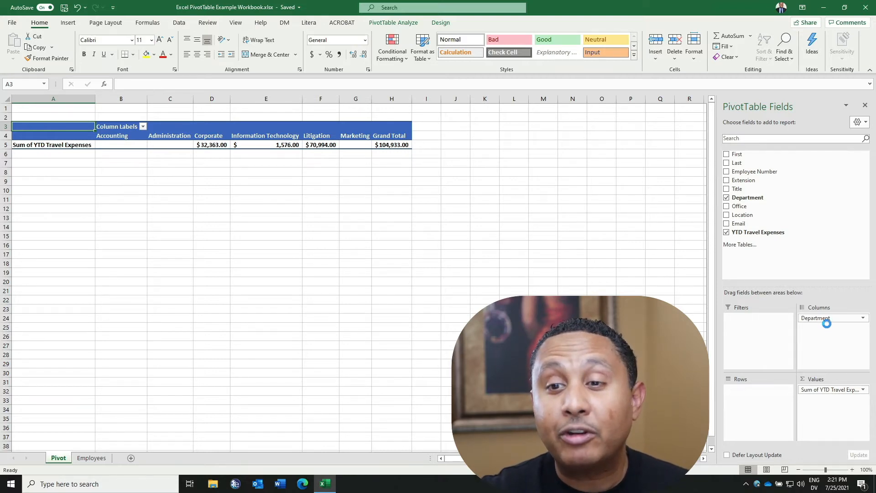
left_click_drag(828, 319, 766, 401)
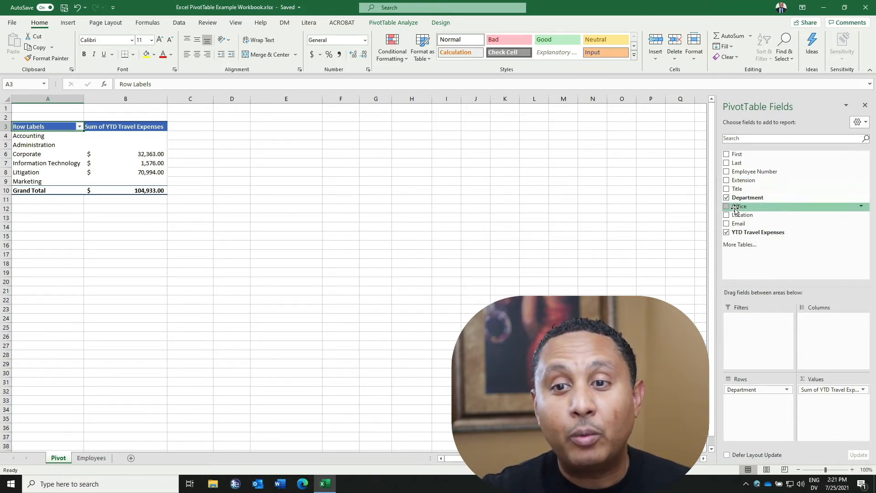
Step: Add the Office field to the PivotTable's Columns area
left_click_drag(736, 209, 815, 335)
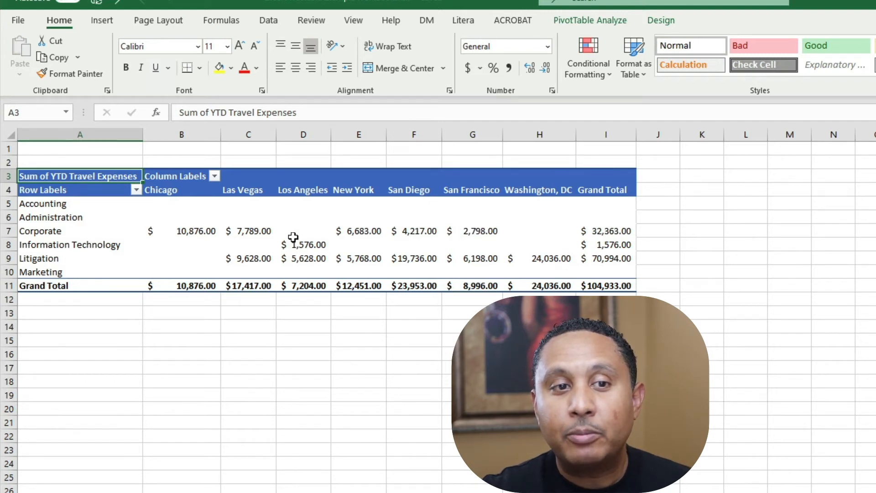
left_click(608, 234)
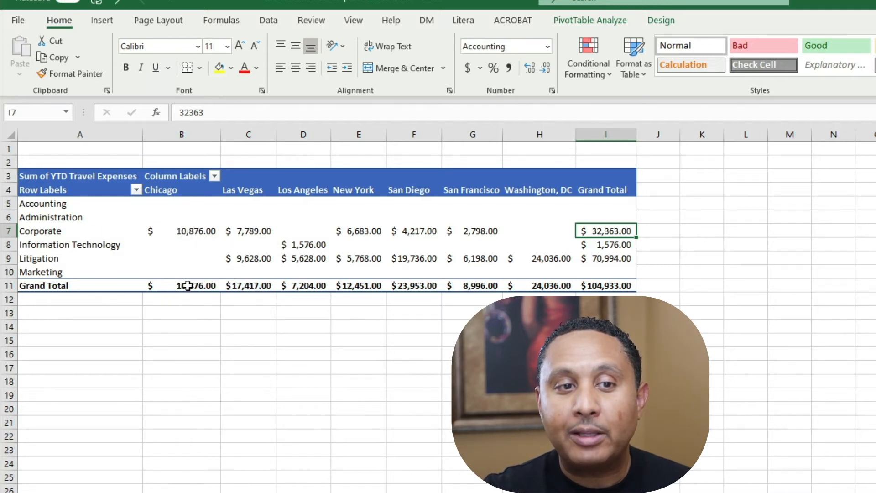
left_click(186, 286)
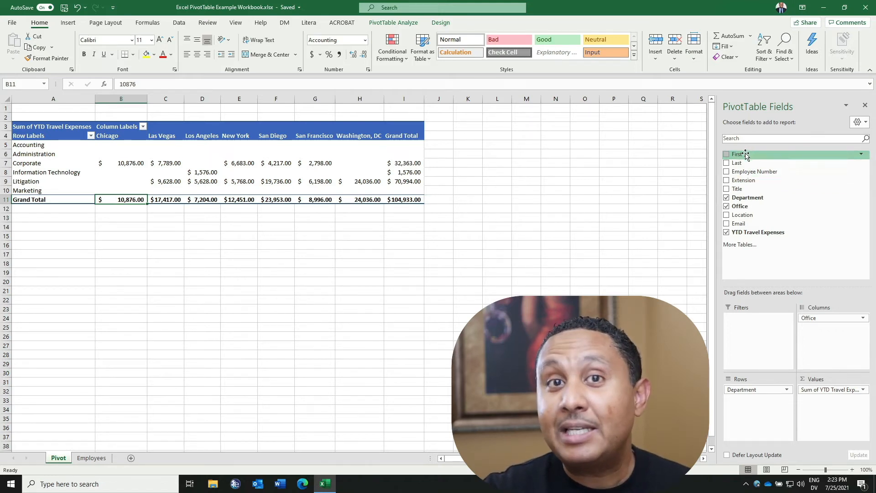
Step: Add Employee Number to the Values area and summarize it by Count
left_click_drag(755, 172, 820, 409)
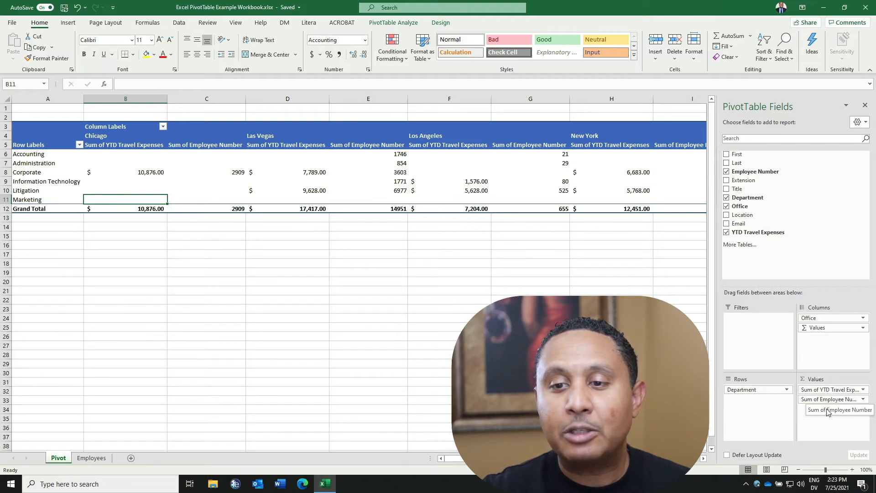
left_click(862, 400)
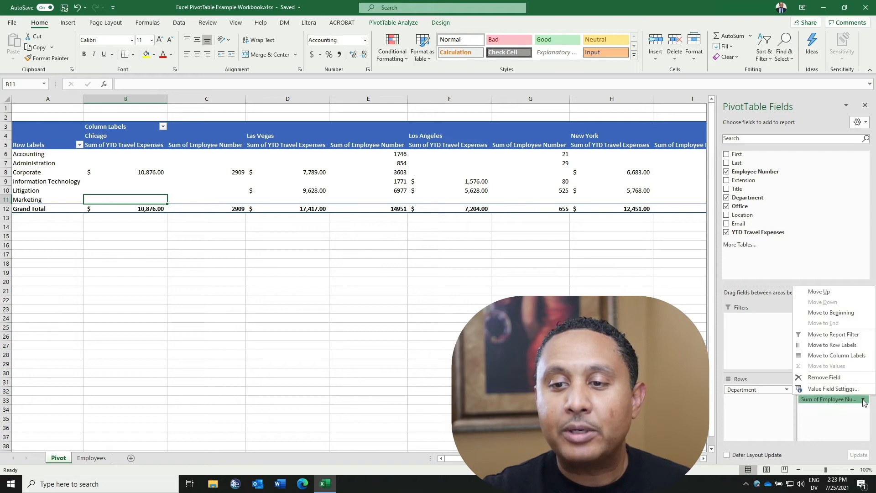
left_click(833, 389)
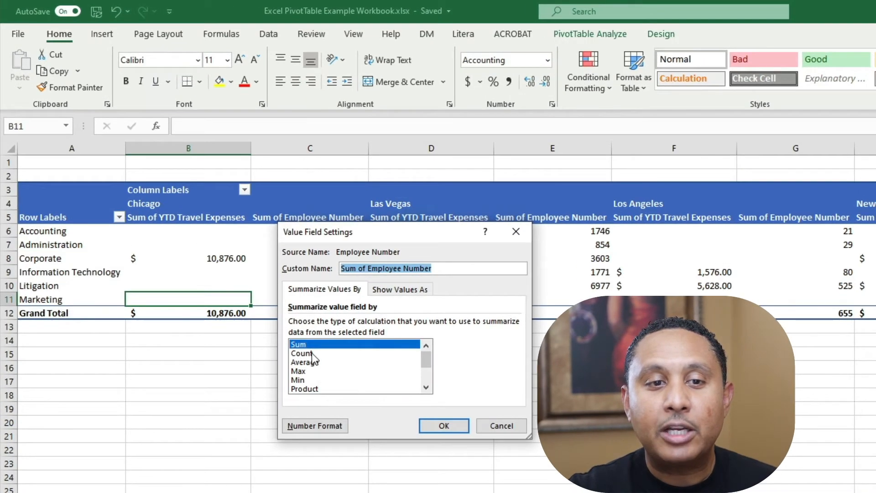
left_click(290, 329)
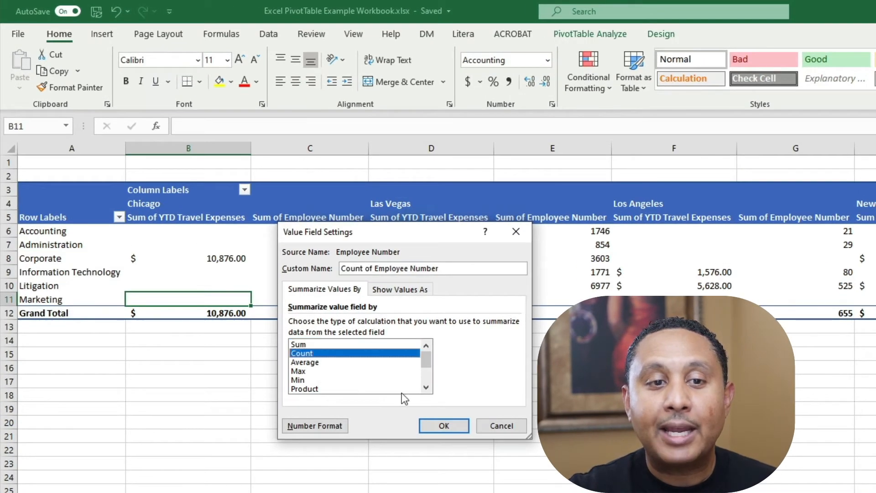
left_click(434, 427)
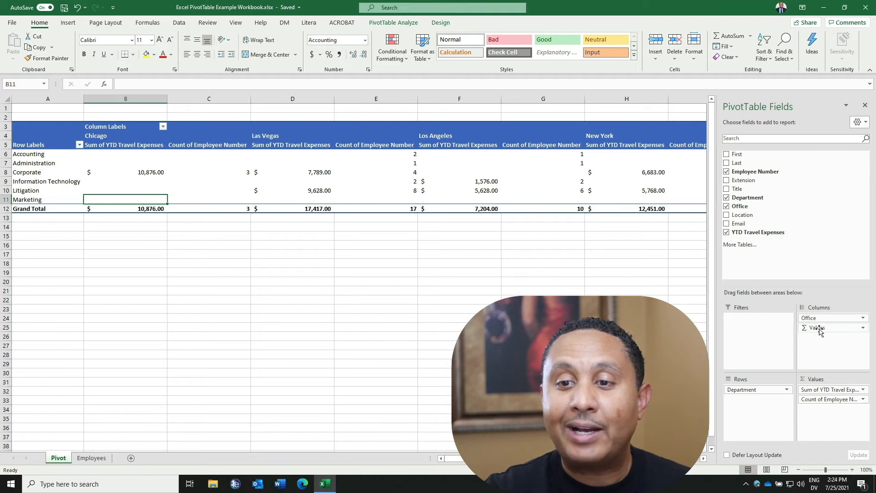
Step: Move the Values labels to the Rows area, then remove the Count of Employee Number field
left_click_drag(817, 328, 761, 410)
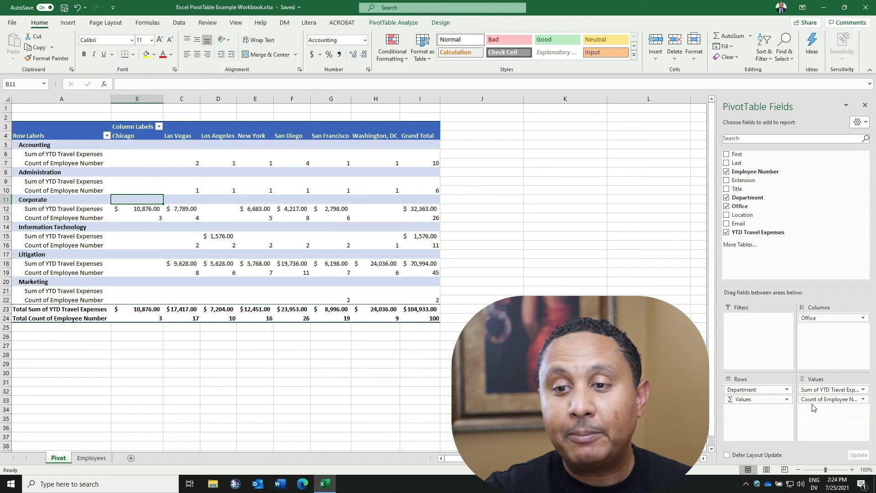
left_click_drag(812, 401, 663, 366)
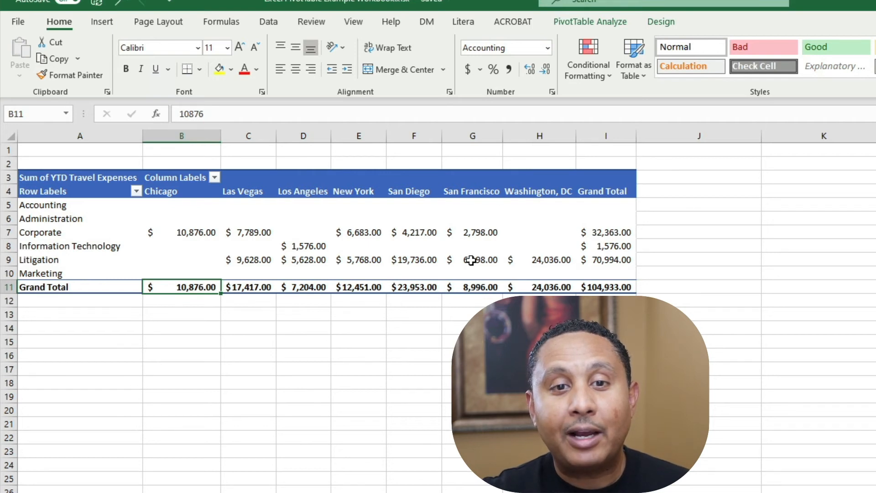
Step: Drill down into the Litigation / San Francisco travel expense value to show its source records
left_click(484, 259)
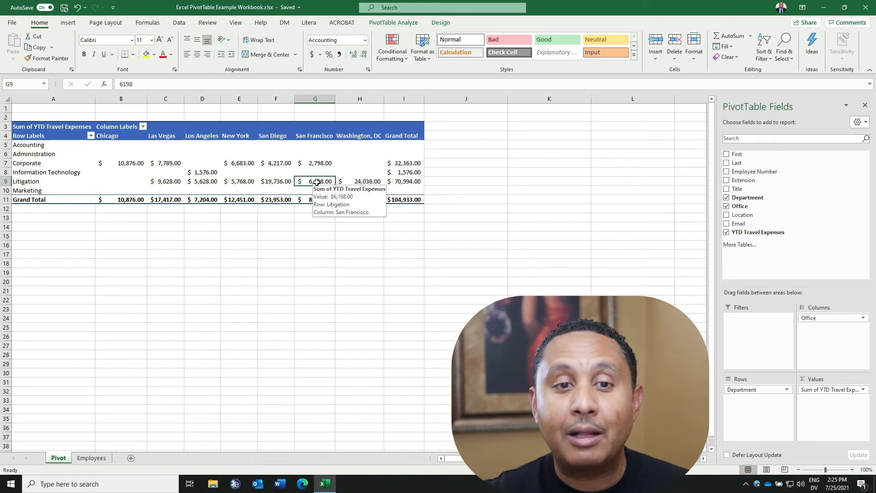
double_click(317, 182)
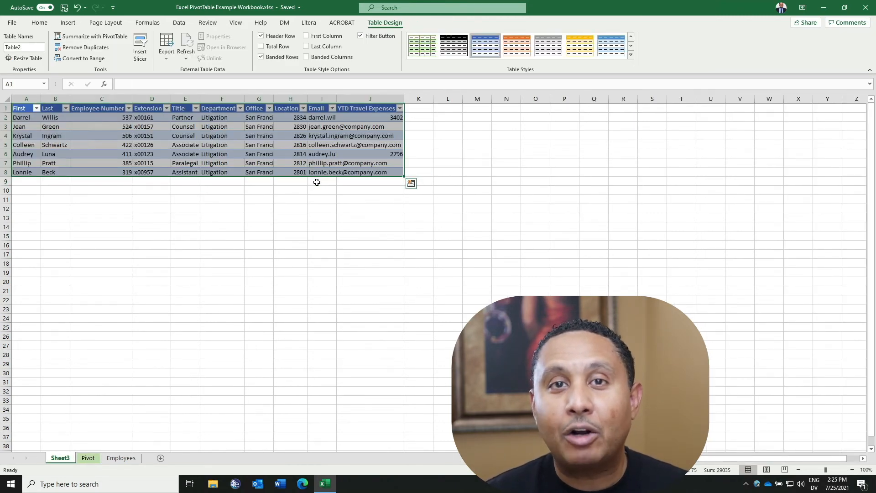
left_click(174, 229)
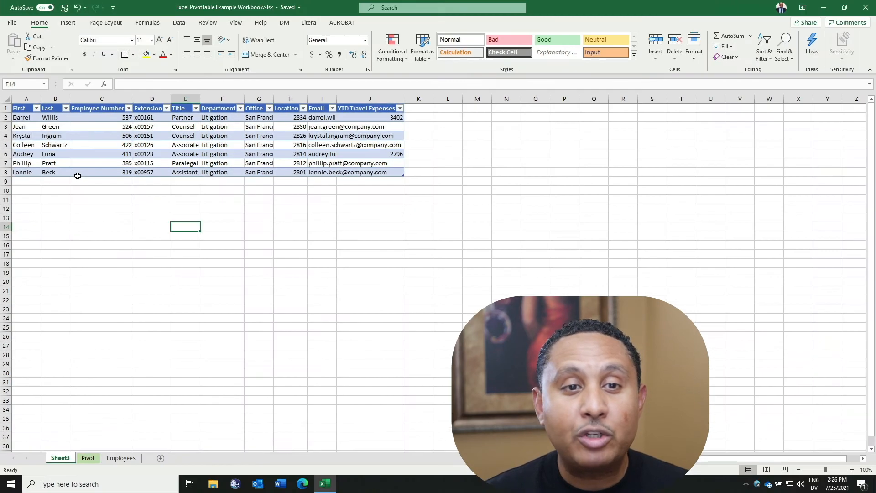
Step: Delete the drill-down sheet Sheet3
right_click(61, 458)
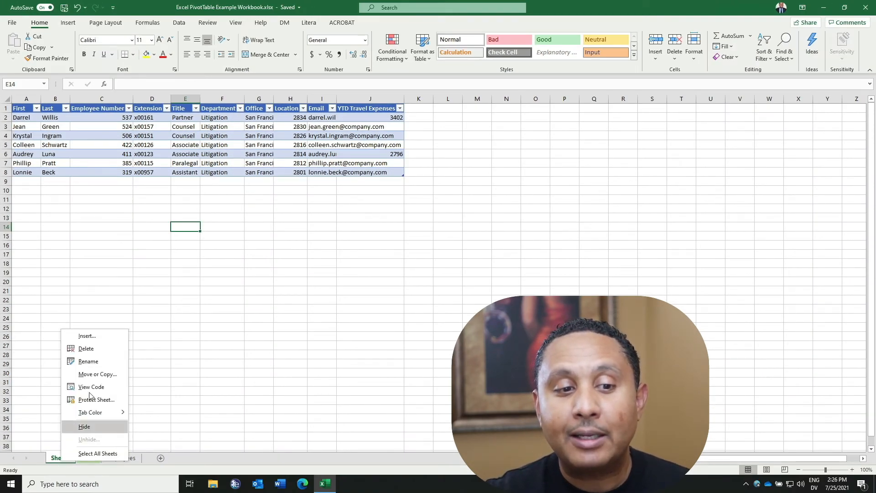
left_click(87, 349)
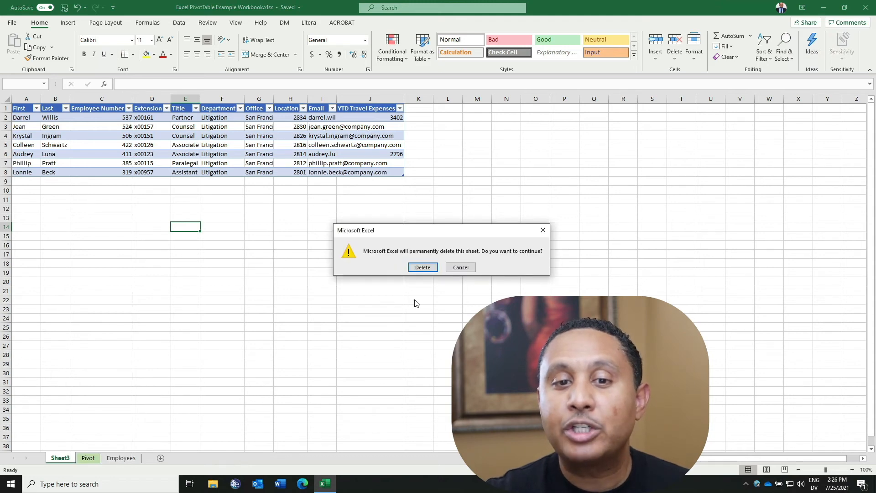
left_click(422, 267)
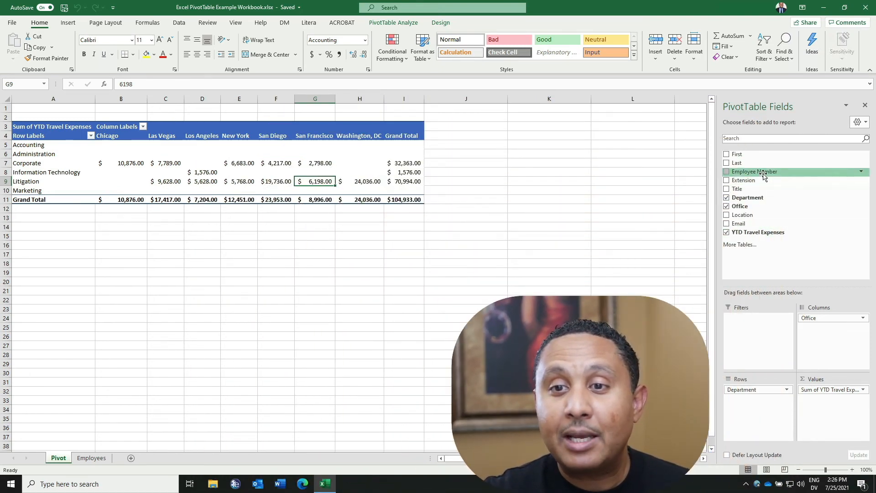
Step: Add the Title field to the Filters area and filter the PivotTable to Associate
left_click_drag(739, 188, 748, 339)
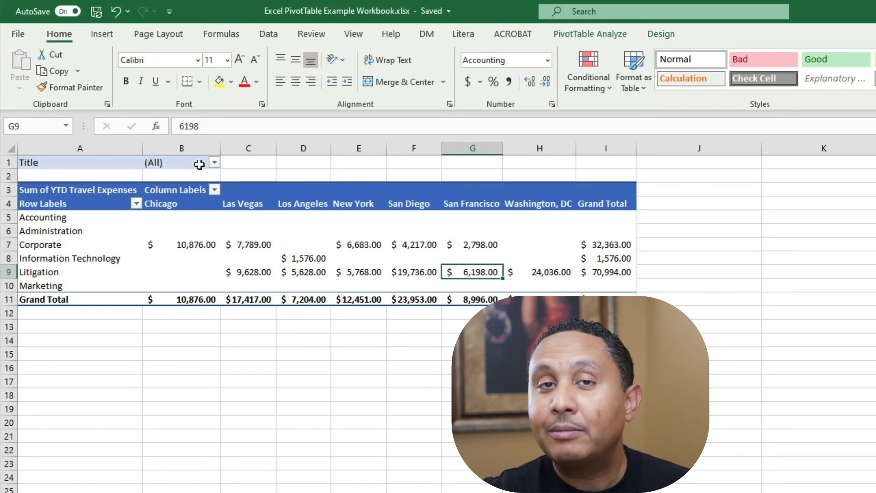
left_click(215, 163)
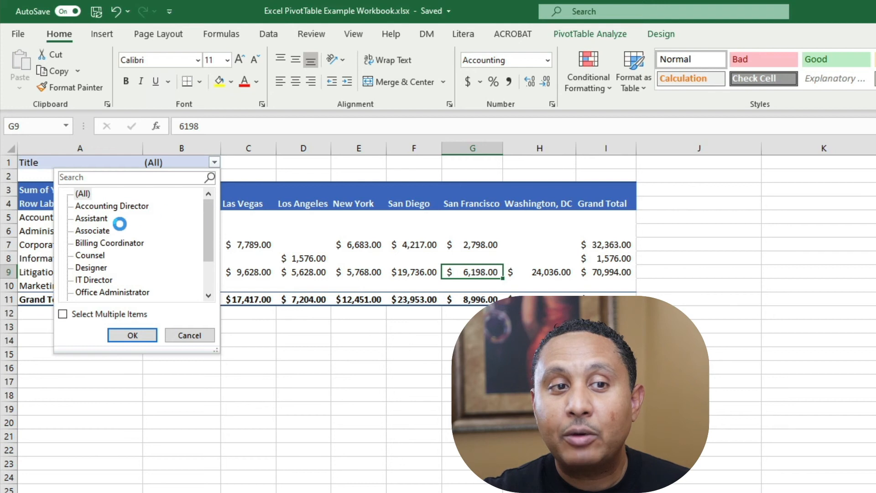
left_click(94, 219)
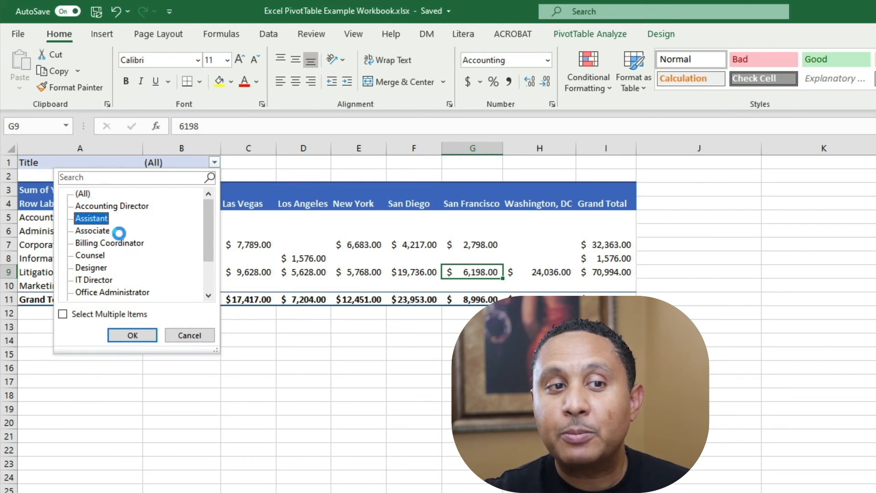
left_click(108, 231)
left_click(130, 337)
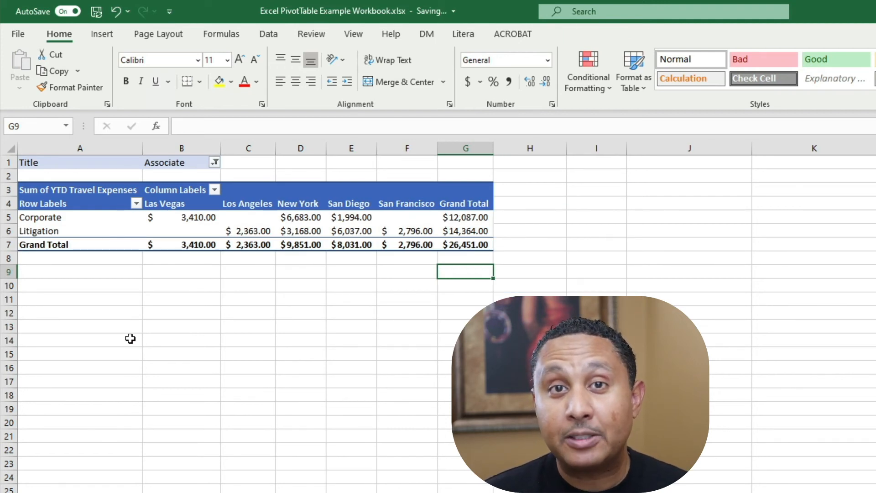
Step: Change the Title filter to show only Partner
left_click(215, 162)
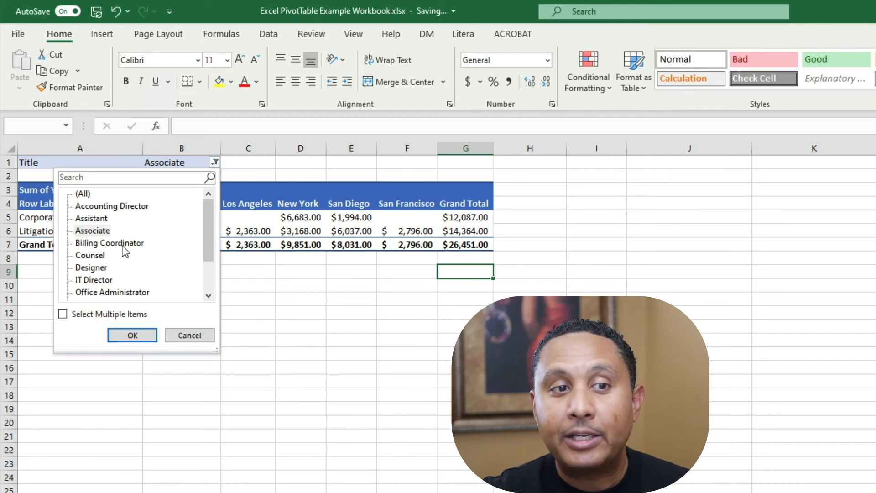
left_click_drag(207, 245, 206, 262)
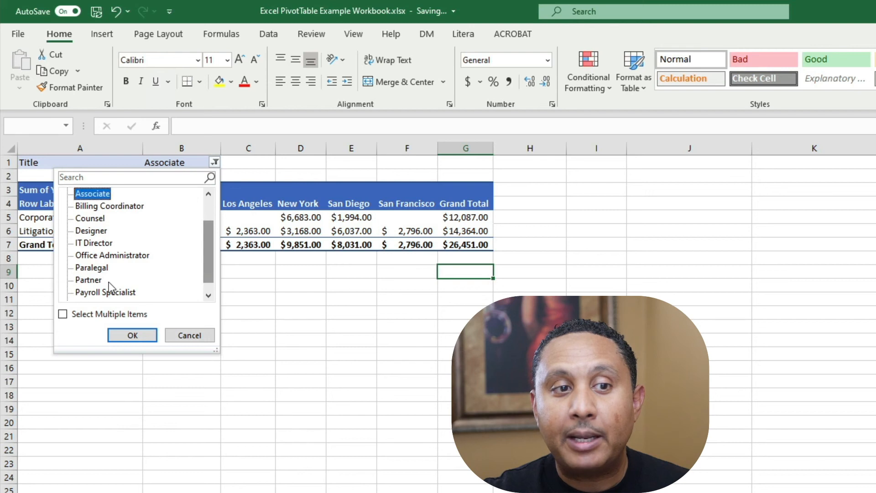
left_click(96, 280)
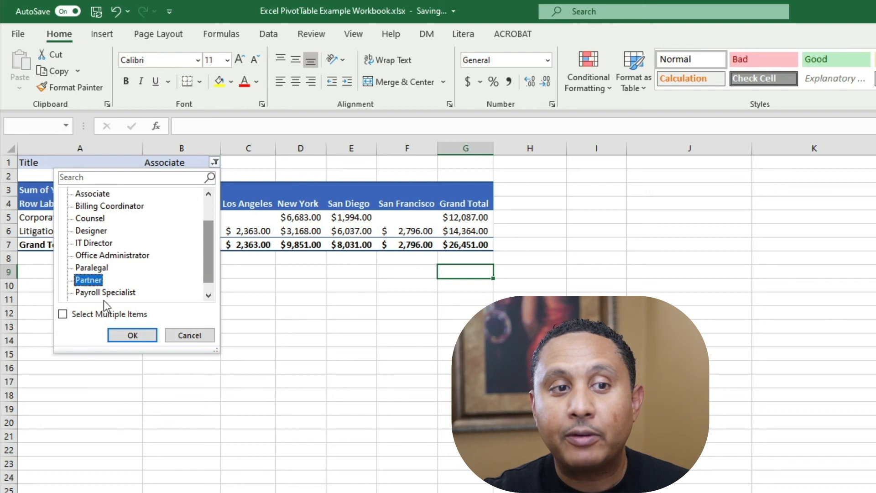
left_click(128, 341)
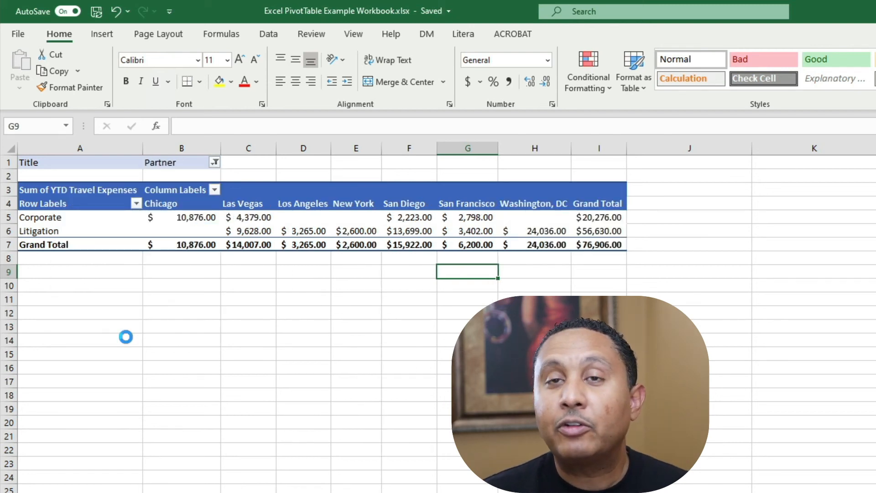
left_click(214, 163)
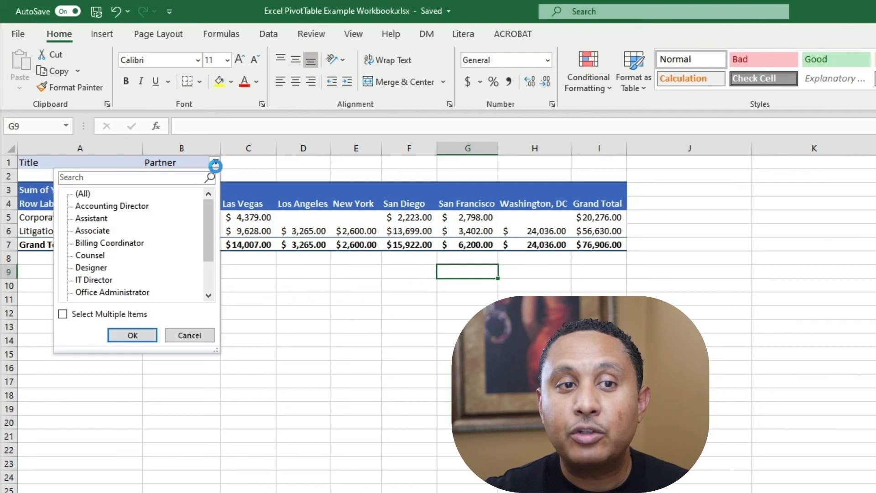
left_click(63, 314)
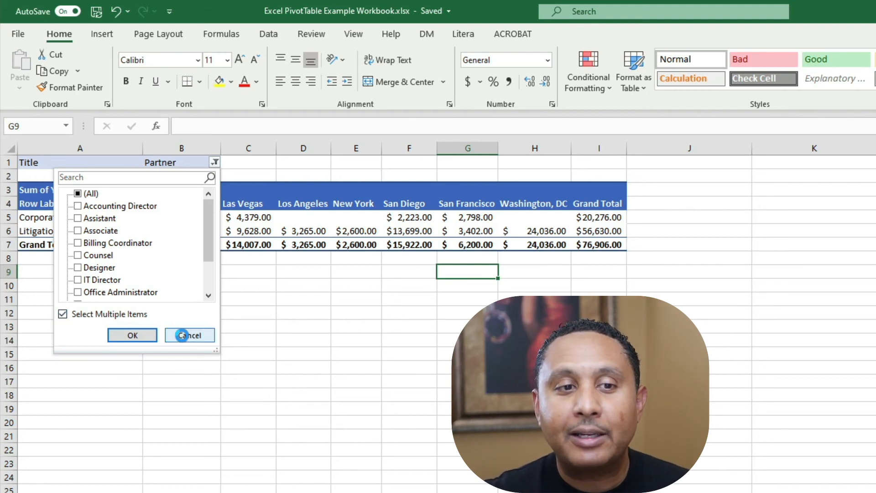
left_click(183, 336)
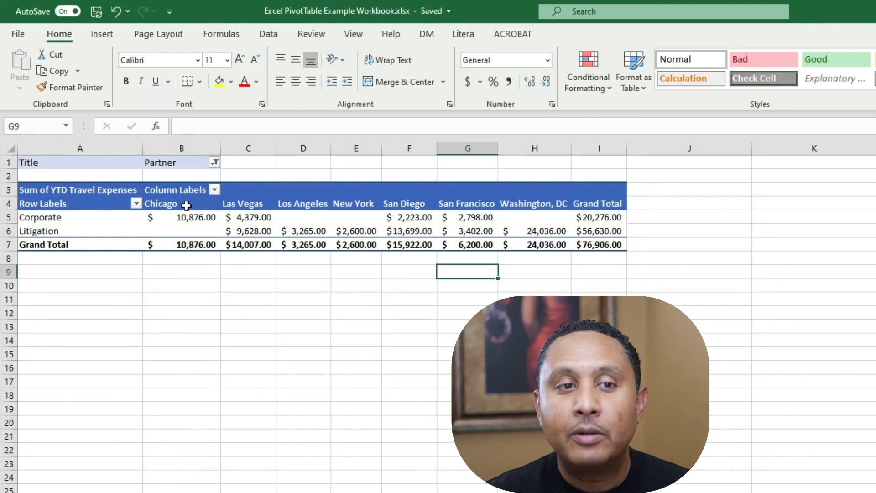
Step: Clear the Title filter so the PivotTable shows all titles
left_click(214, 162)
left_click(85, 193)
left_click(140, 332)
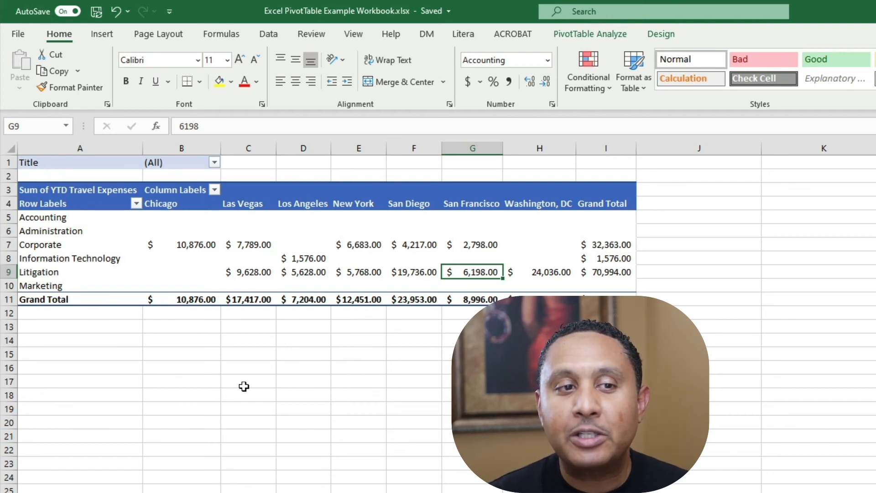
Step: Filter the row labels to hide the Information Technology department
left_click(103, 261)
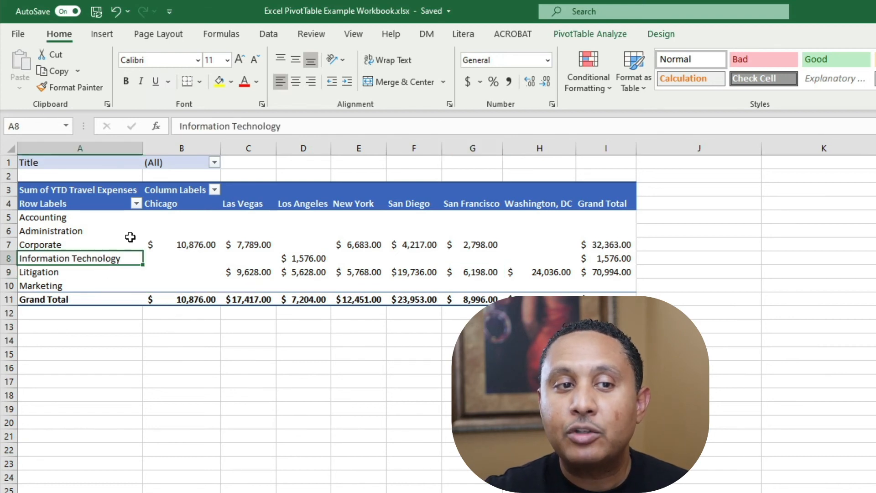
left_click(136, 204)
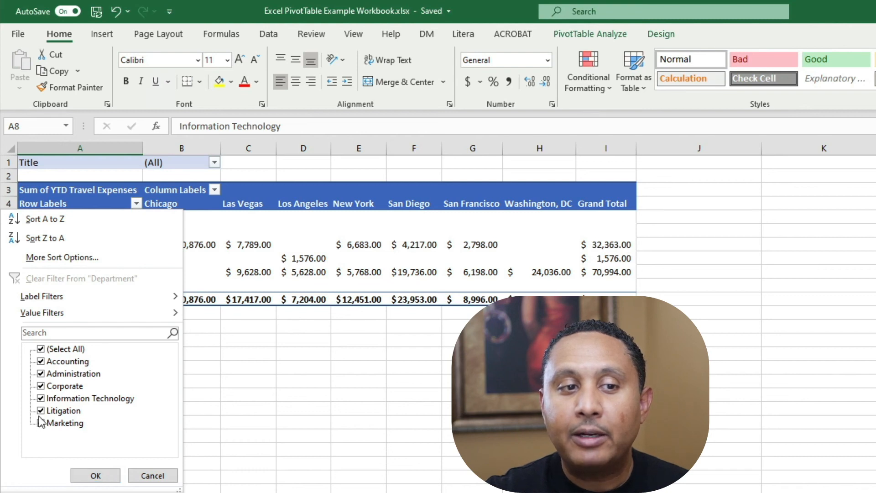
left_click(41, 398)
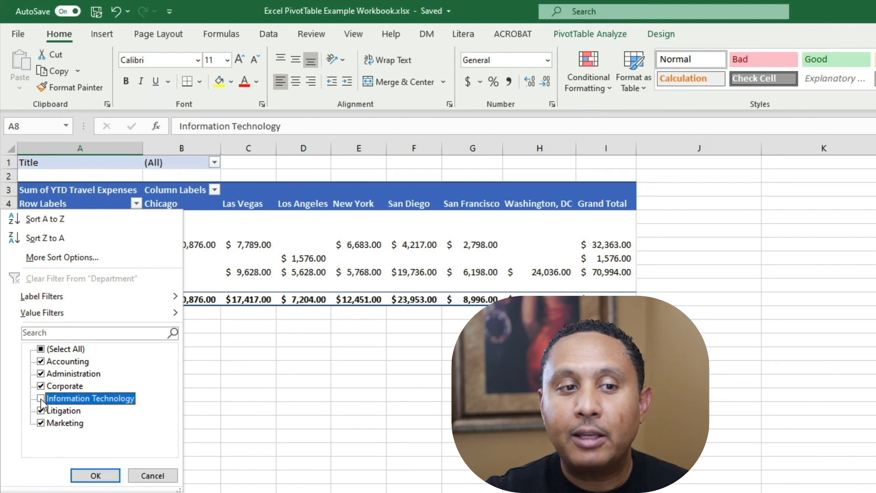
left_click(96, 475)
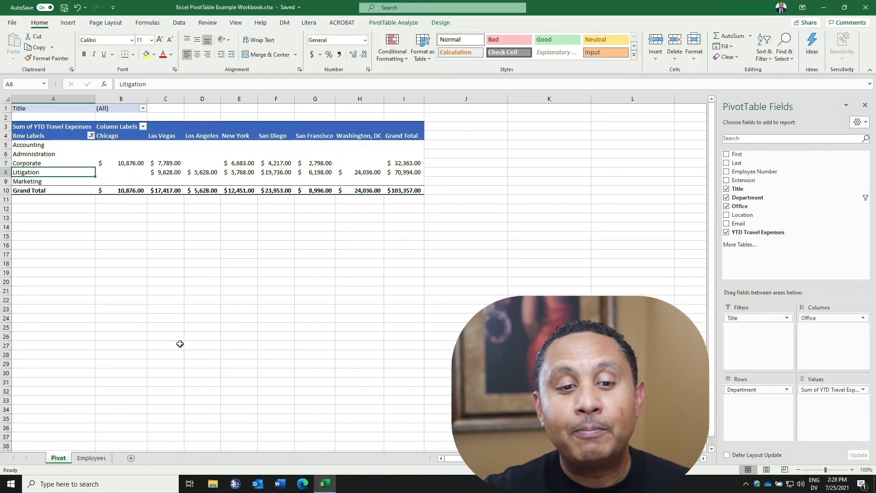
Step: On the Employees sheet, set the IT Director's YTD Travel Expenses to 150000
left_click(92, 461)
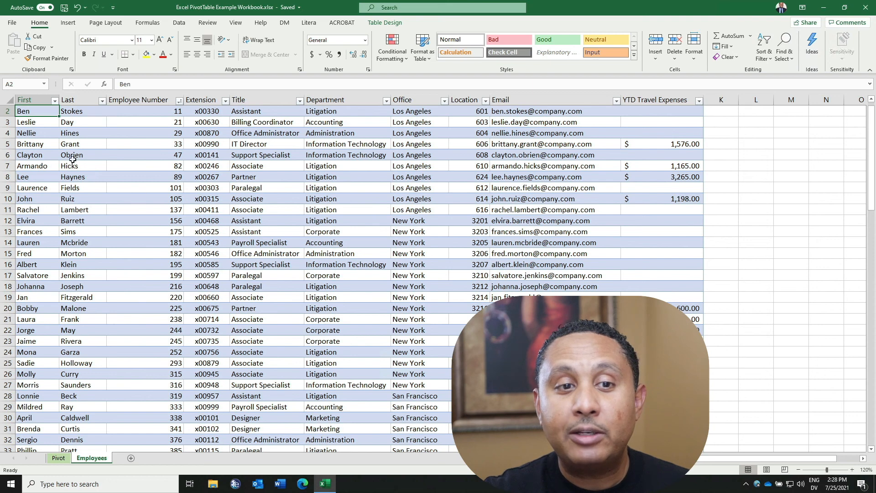
left_click(657, 145)
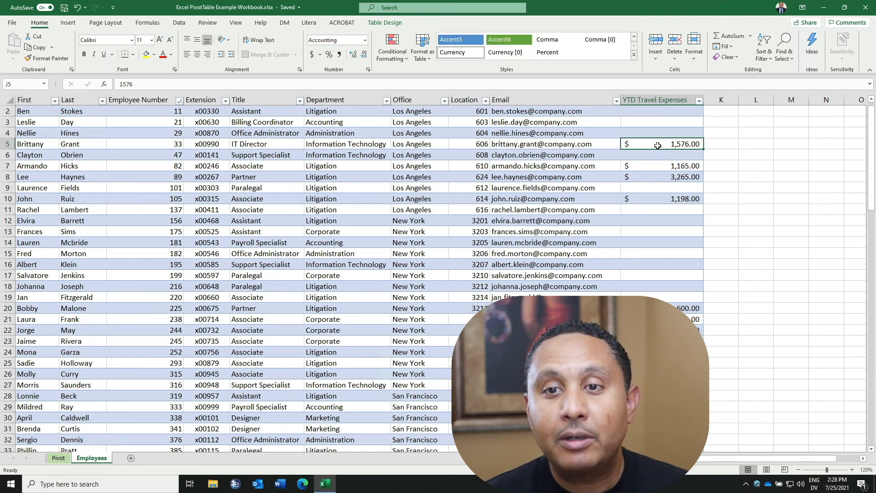
type("150000")
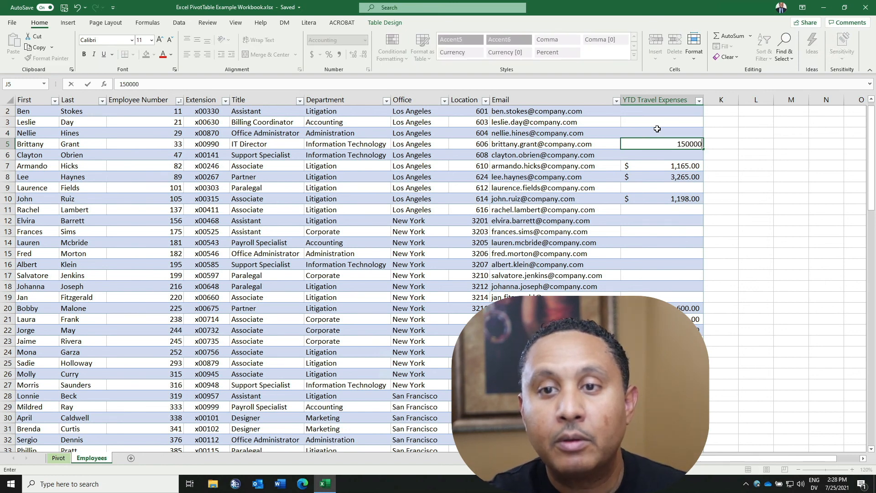
key("Return")
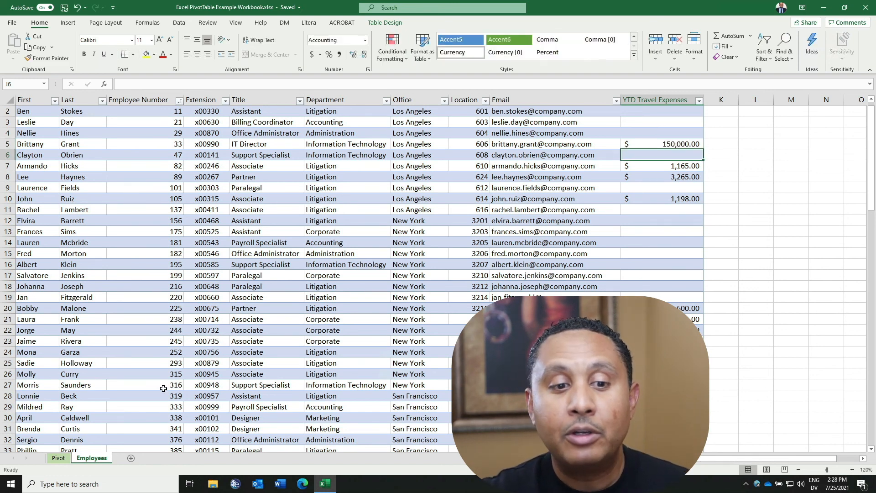
Step: Return to the Pivot sheet and show the Information Technology department again in the row labels filter
left_click(64, 459)
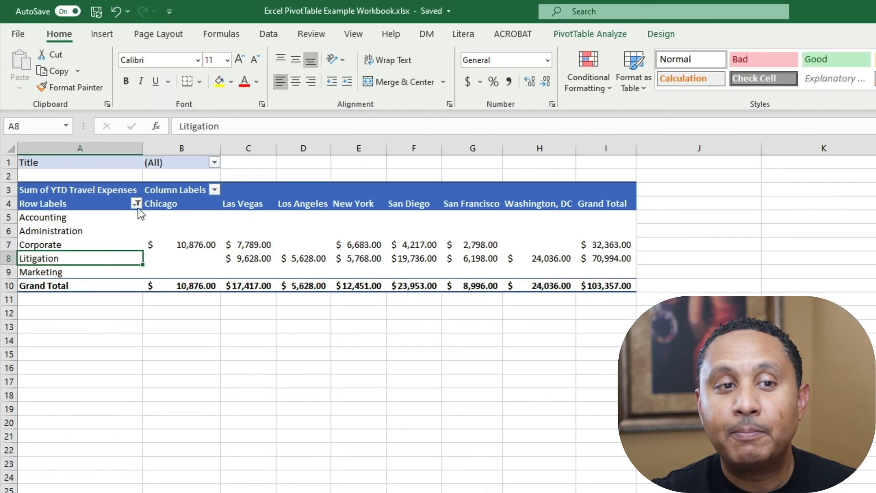
left_click(118, 176)
left_click(94, 280)
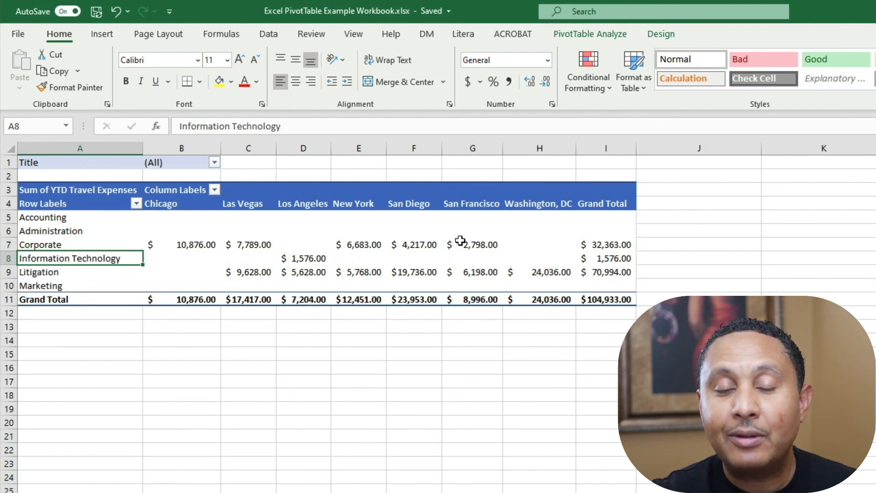
Step: Refresh the PivotTable to pick up the updated source data
left_click(588, 34)
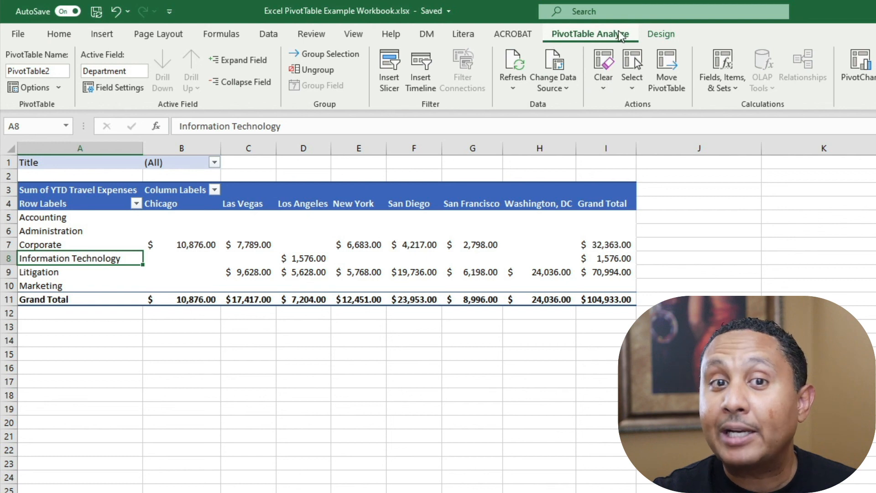
left_click(513, 61)
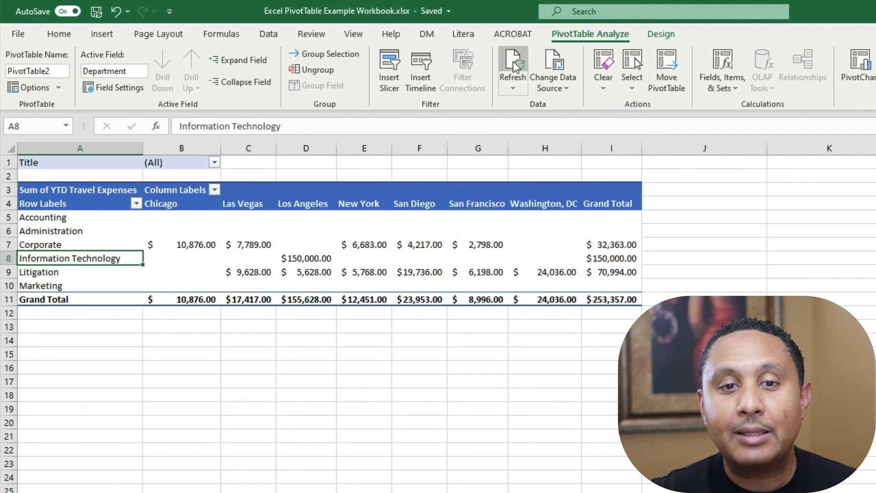
Step: In PivotTable Options, enable refreshing the data when the file is opened
mouse_move(516, 279)
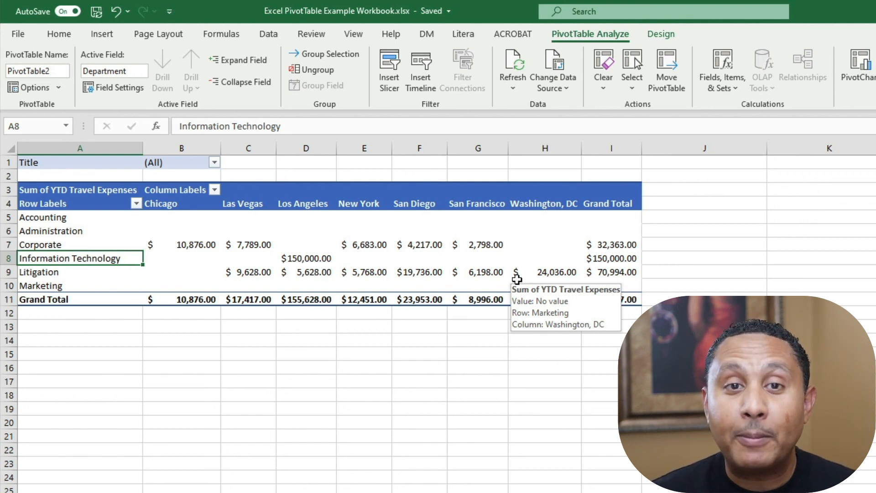
left_click(59, 90)
left_click(55, 108)
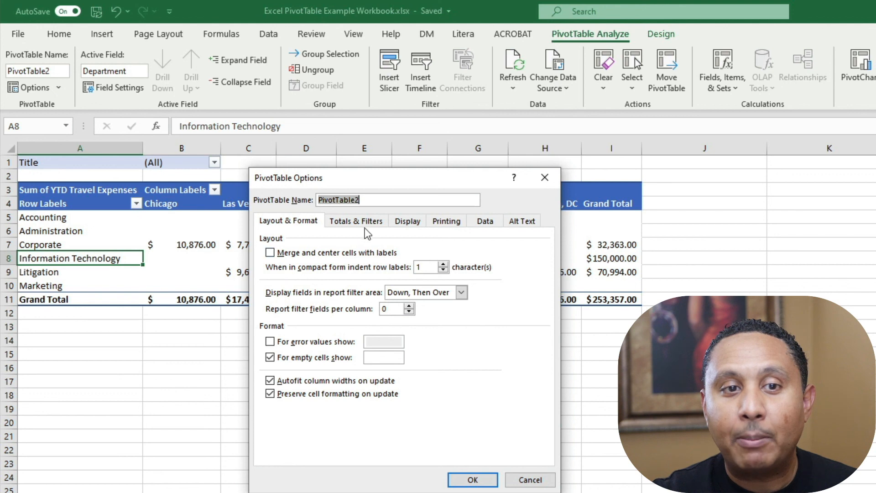
left_click(477, 223)
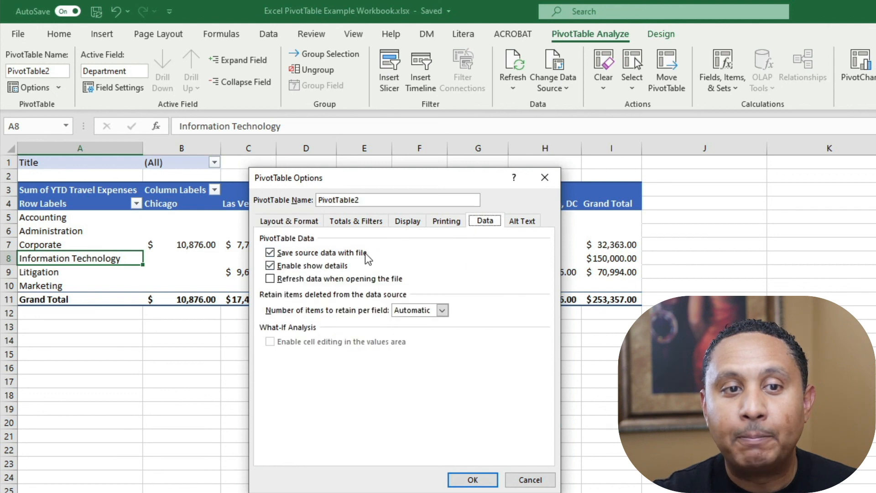
left_click(272, 282)
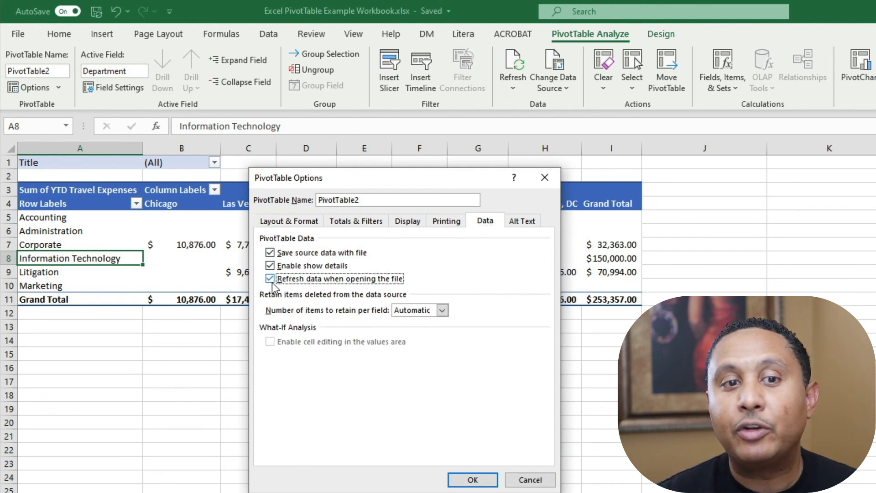